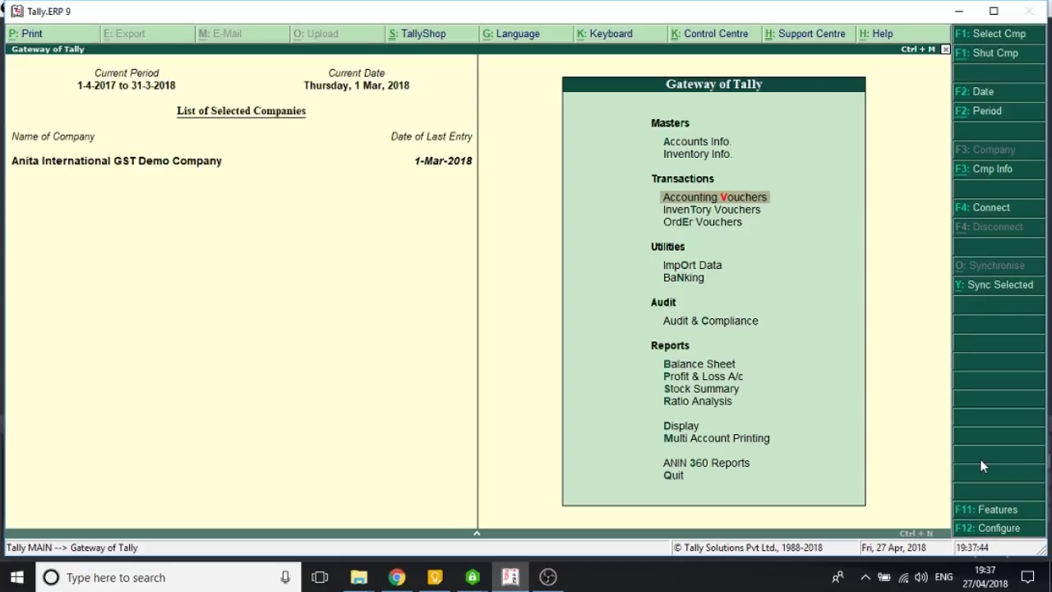
Open Discount A/c for alteration and confirm it is under Indirect Expenses with ledger type Discount.
{"action": "left_click", "coordinate": [693, 146]}
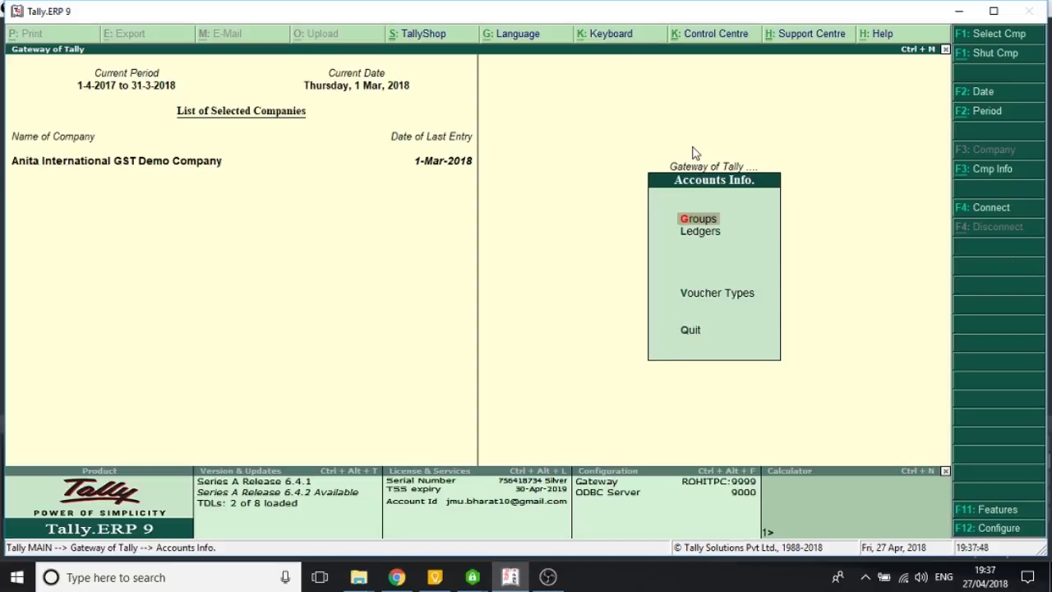
{"action": "key", "text": "Down"}
{"action": "key", "text": "Return"}
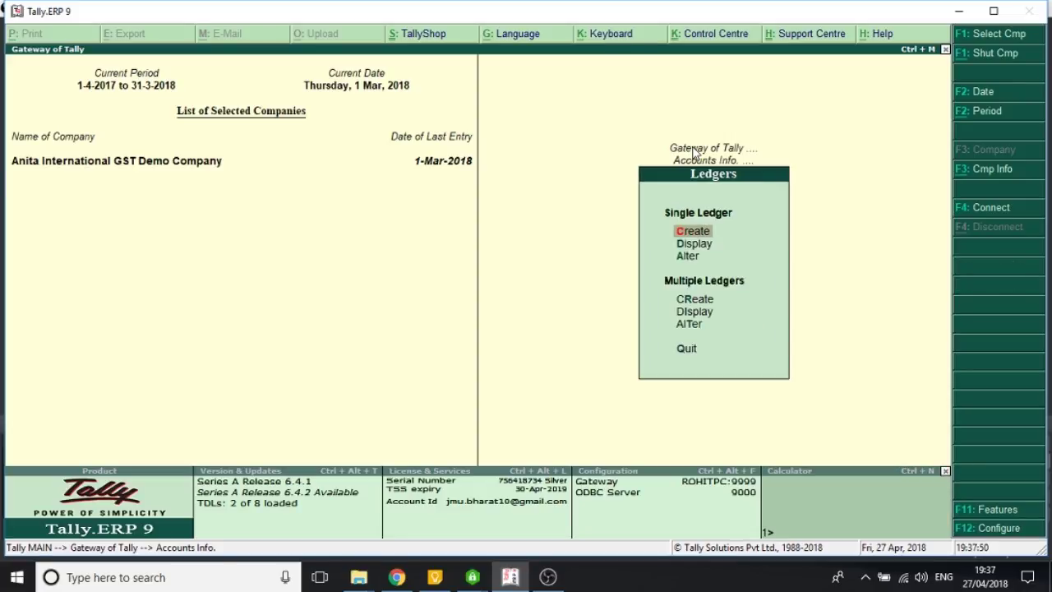
{"action": "key", "text": "a"}
{"action": "key", "text": "Return"}
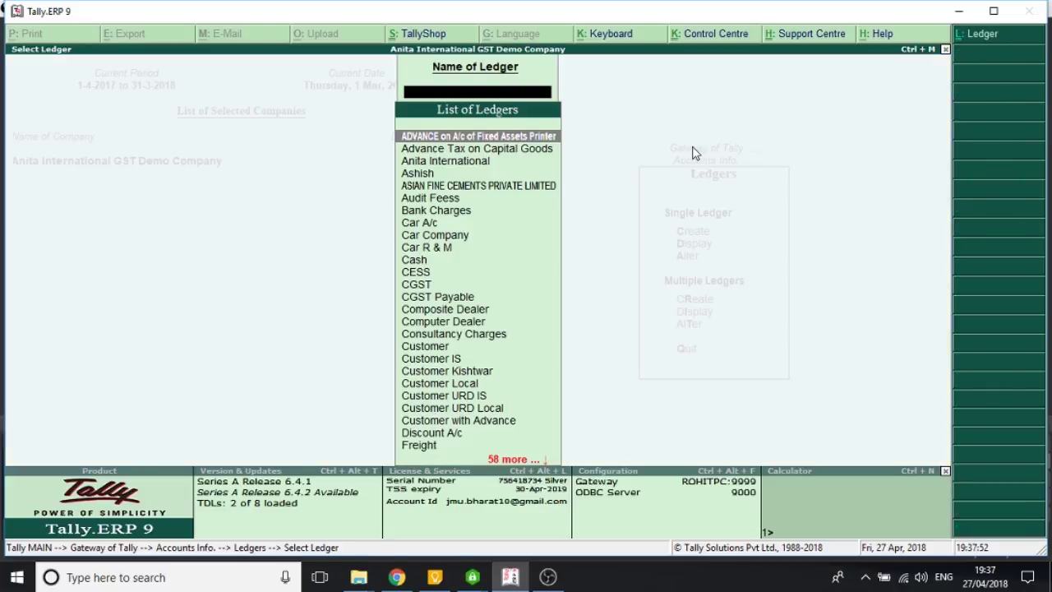
{"action": "type", "text": "Disc"}
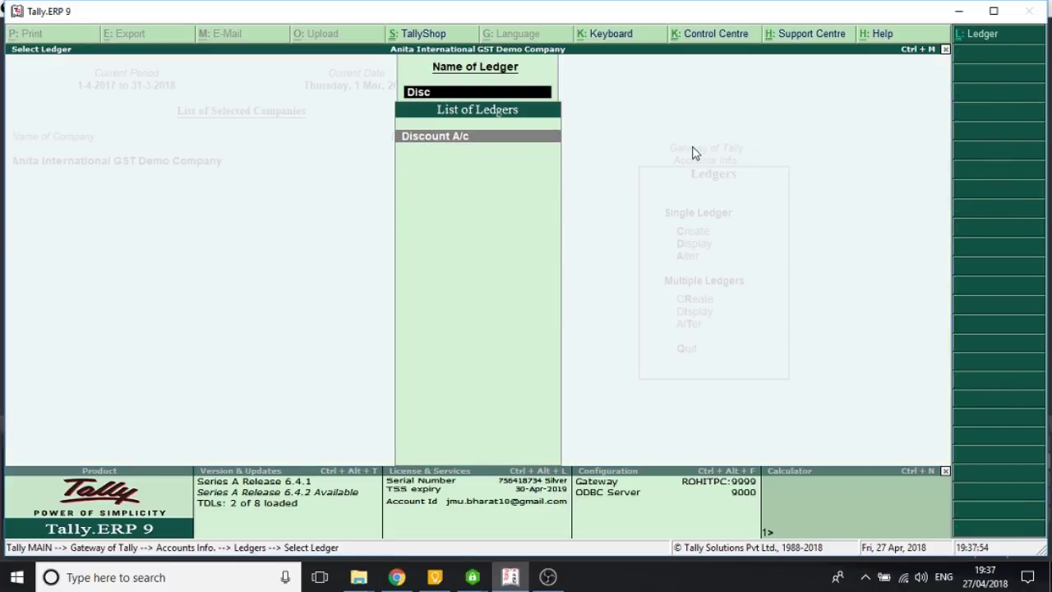
{"action": "key", "text": "Return"}
{"action": "key", "text": "Return"}
{"action": "key", "text": "Return"}
{"action": "key", "text": "Return"}
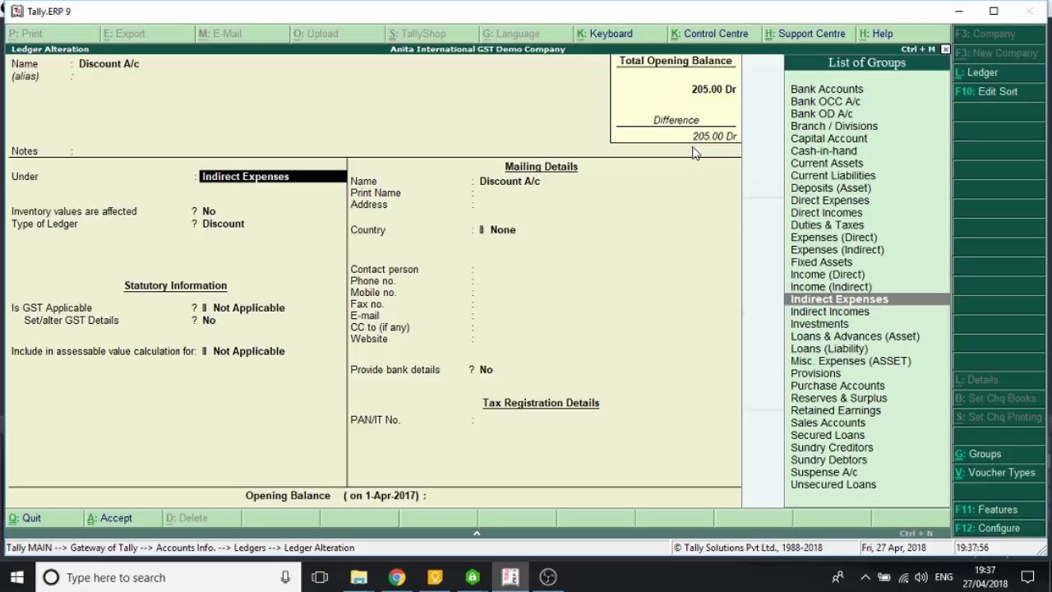
{"action": "key", "text": "Return"}
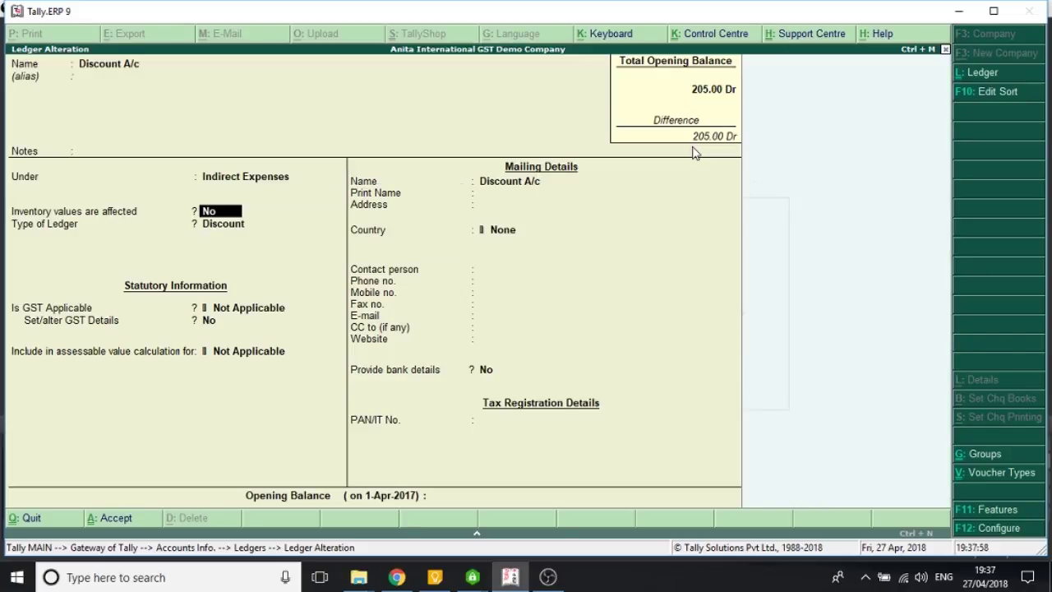
{"action": "key", "text": "Return"}
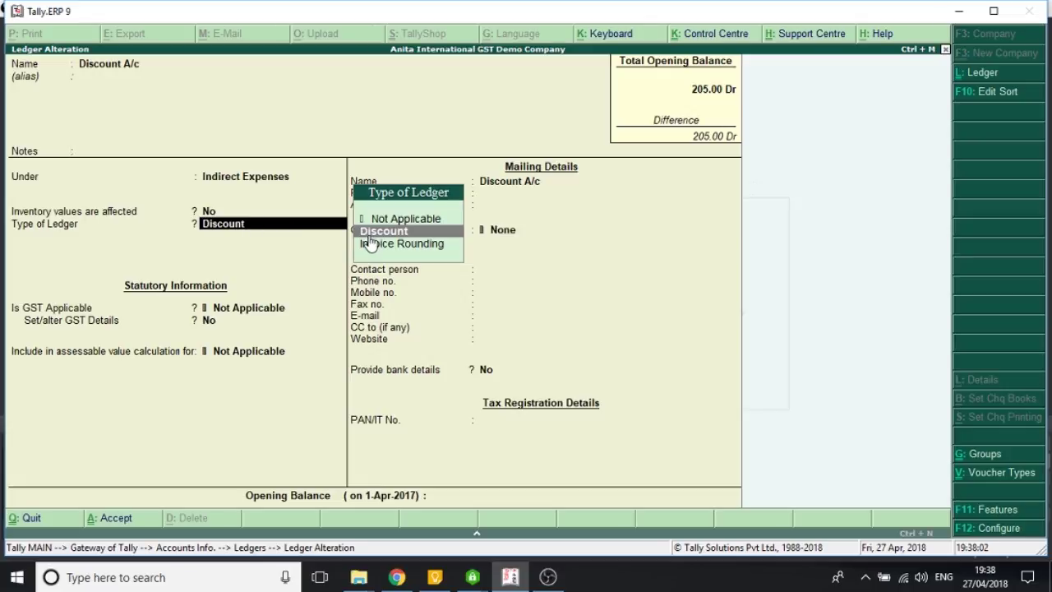
{"action": "key", "text": "ctrl+a"}
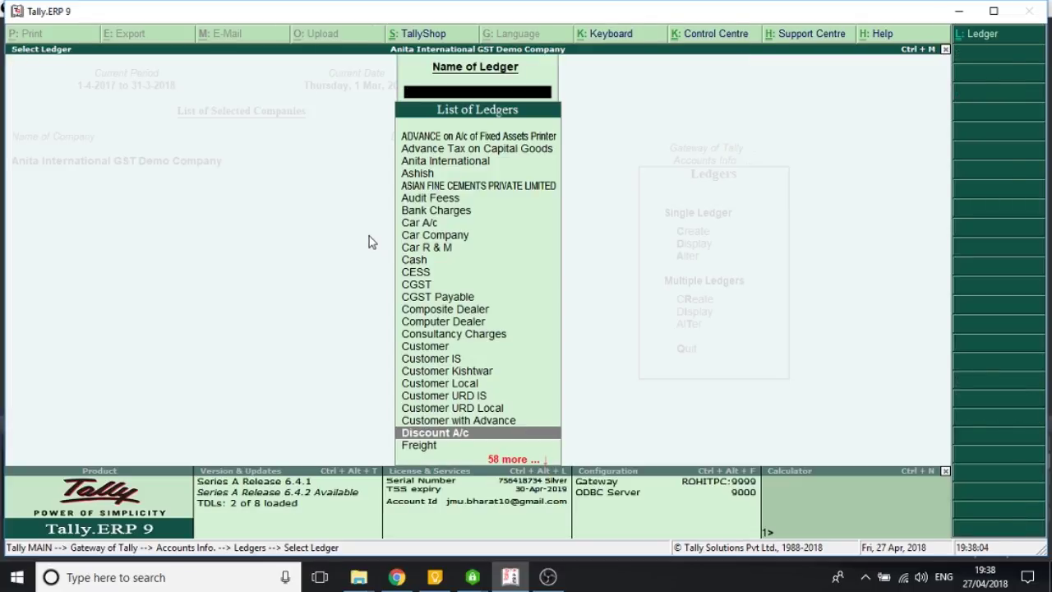
{"action": "key", "text": "Escape"}
{"action": "key", "text": "Escape"}
{"action": "key", "text": "Escape"}
Start a new sales voucher for the customer, try an Item 4 @ 28% line, then abandon it.
{"action": "key", "text": "Down"}
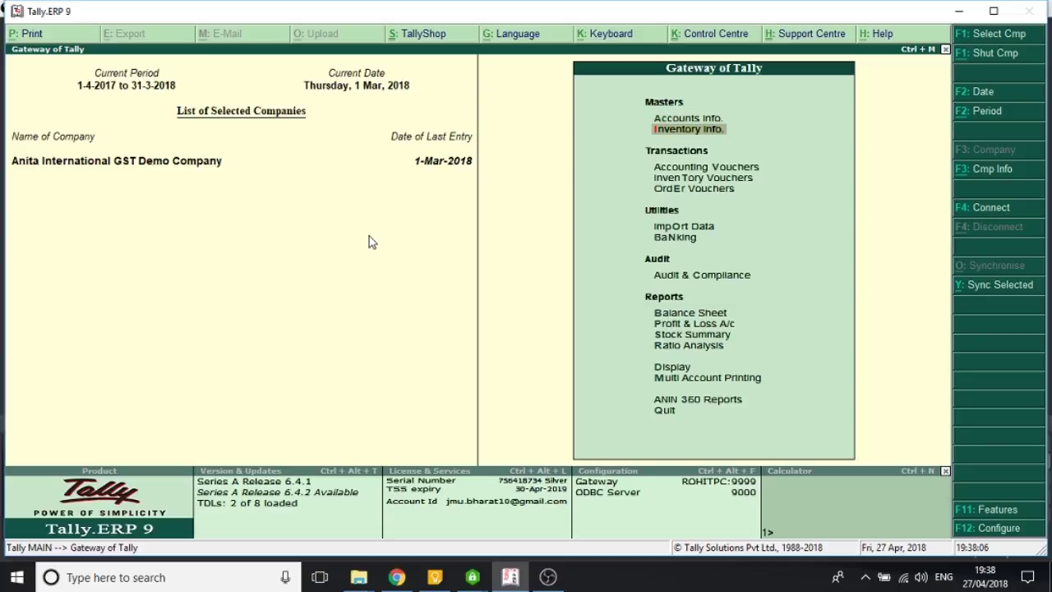
{"action": "key", "text": "Down"}
{"action": "key", "text": "Return"}
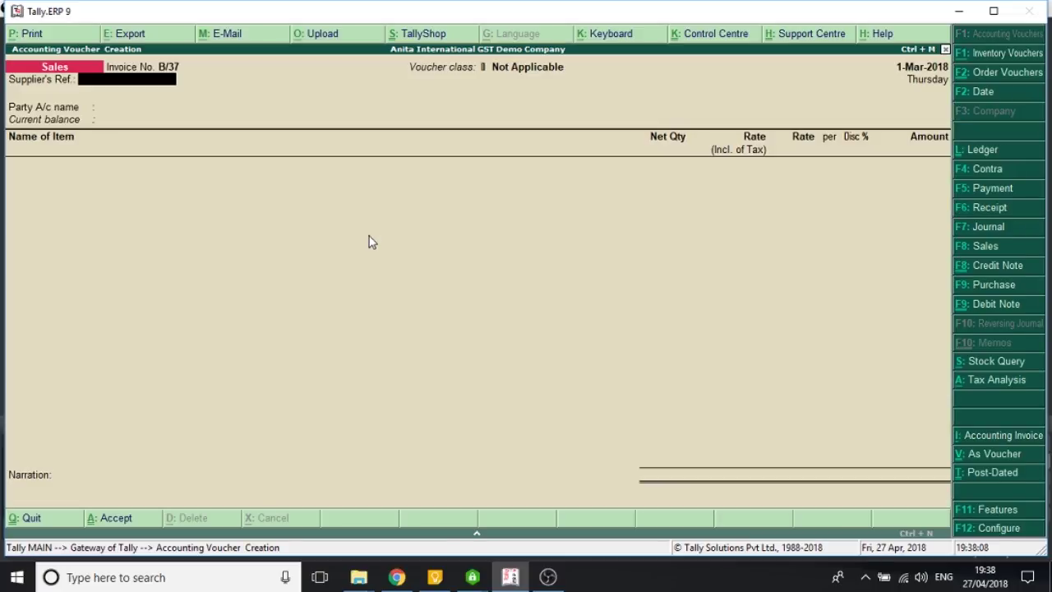
{"action": "key", "text": "Return"}
{"action": "key", "text": "Return"}
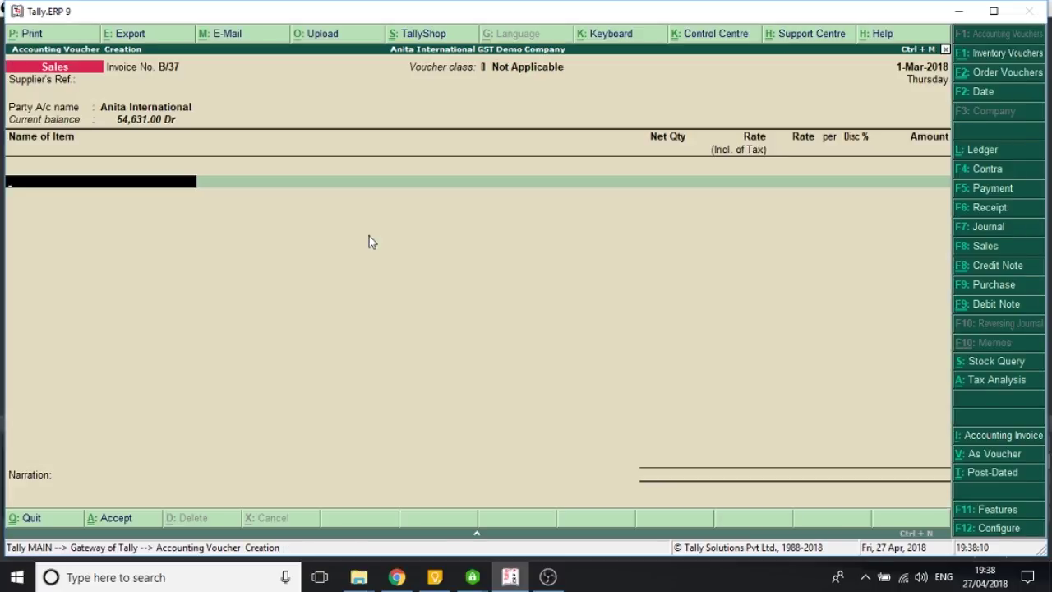
{"action": "key", "text": "Down"}
{"action": "key", "text": "Down"}
{"action": "key", "text": "Down"}
{"action": "key", "text": "Down"}
{"action": "key", "text": "Down"}
{"action": "key", "text": "Down"}
{"action": "key", "text": "Down"}
{"action": "key", "text": "Down"}
{"action": "key", "text": "Down"}
{"action": "key", "text": "Down"}
{"action": "key", "text": "Down"}
{"action": "key", "text": "Down"}
{"action": "key", "text": "Down"}
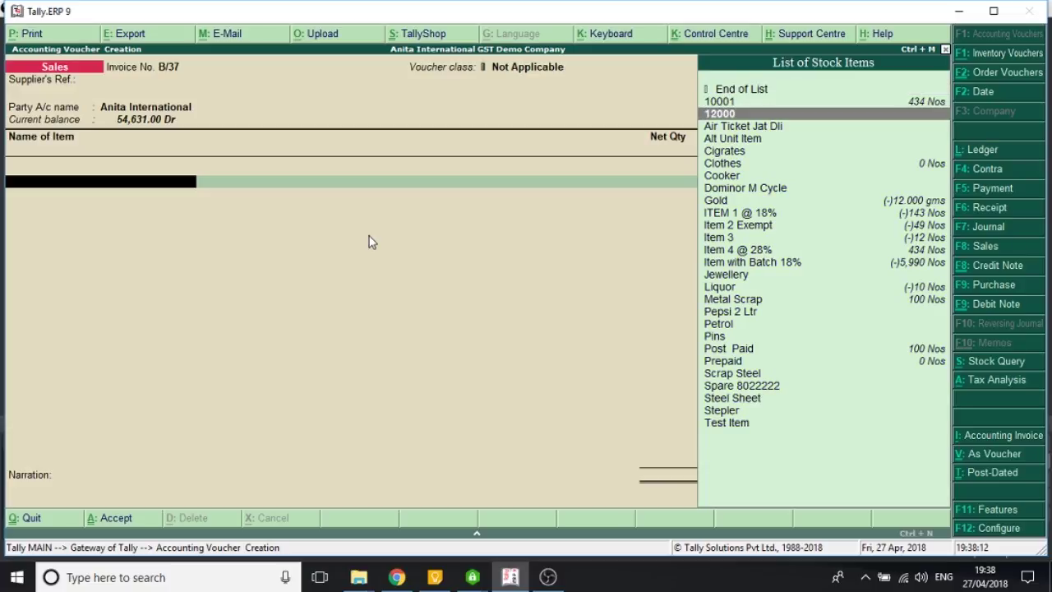
{"action": "key", "text": "Return"}
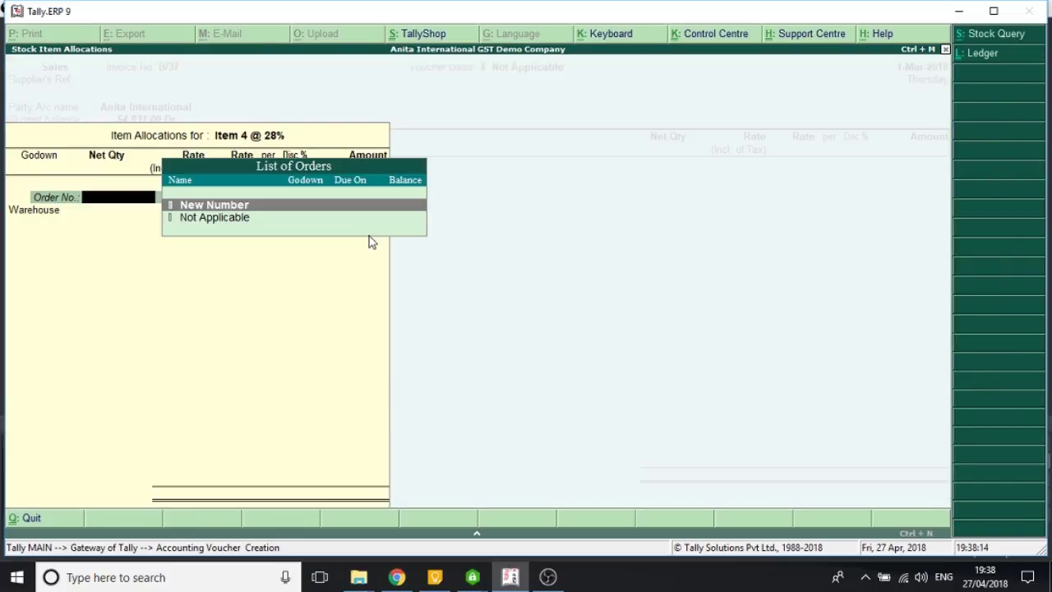
{"action": "key", "text": "Down"}
{"action": "key", "text": "Return"}
{"action": "type", "text": "1"}
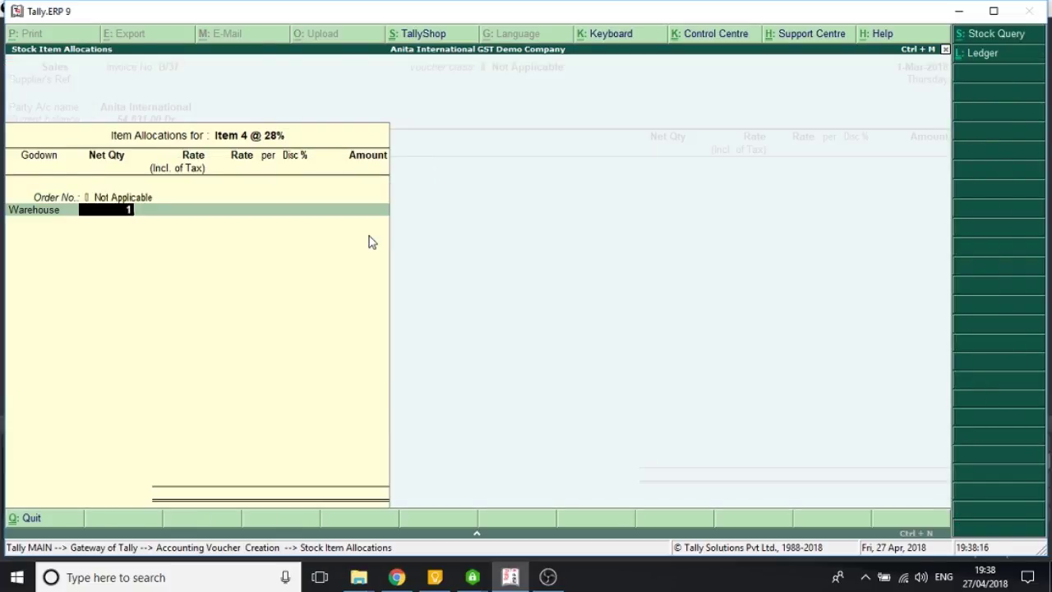
{"action": "key", "text": "Return"}
{"action": "key", "text": "Return"}
{"action": "type", "text": "1"}
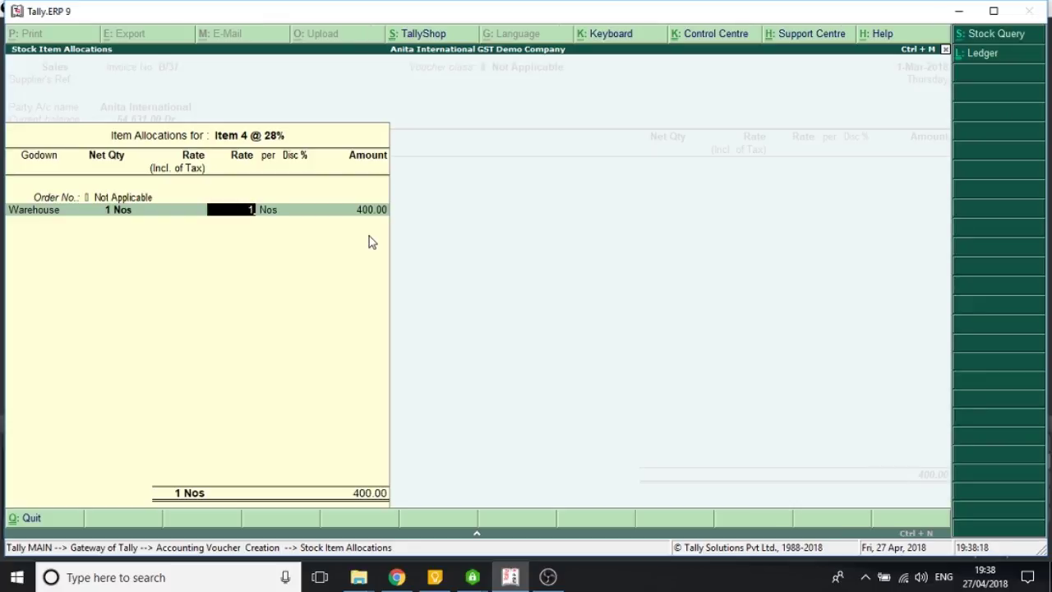
{"action": "type", "text": "00"}
{"action": "key", "text": "BackSpace"}
{"action": "key", "text": "BackSpace"}
{"action": "key", "text": "BackSpace"}
{"action": "key", "text": "Return"}
{"action": "key", "text": "Return"}
{"action": "key", "text": "Return"}
{"action": "key", "text": "Escape"}
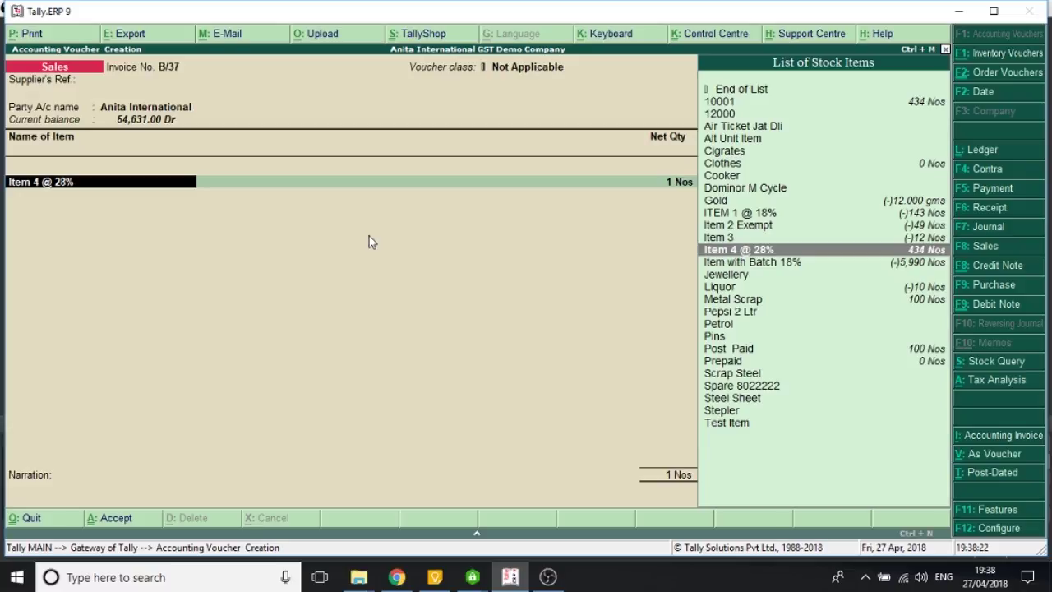
Add ITEM 1 @ 18% as 10 Nos at 400, credited to Sales for 4,000.00.
{"action": "key", "text": "Up"}
{"action": "key", "text": "Up"}
{"action": "key", "text": "Up"}
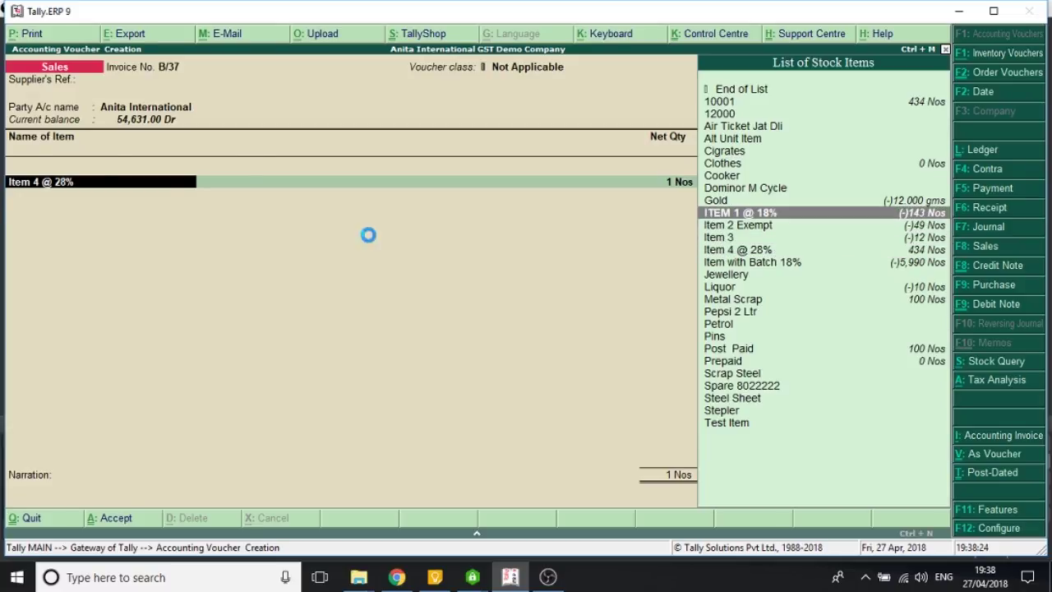
{"action": "key", "text": "Return"}
{"action": "key", "text": "Return"}
{"action": "key", "text": "Return"}
{"action": "key", "text": "Return"}
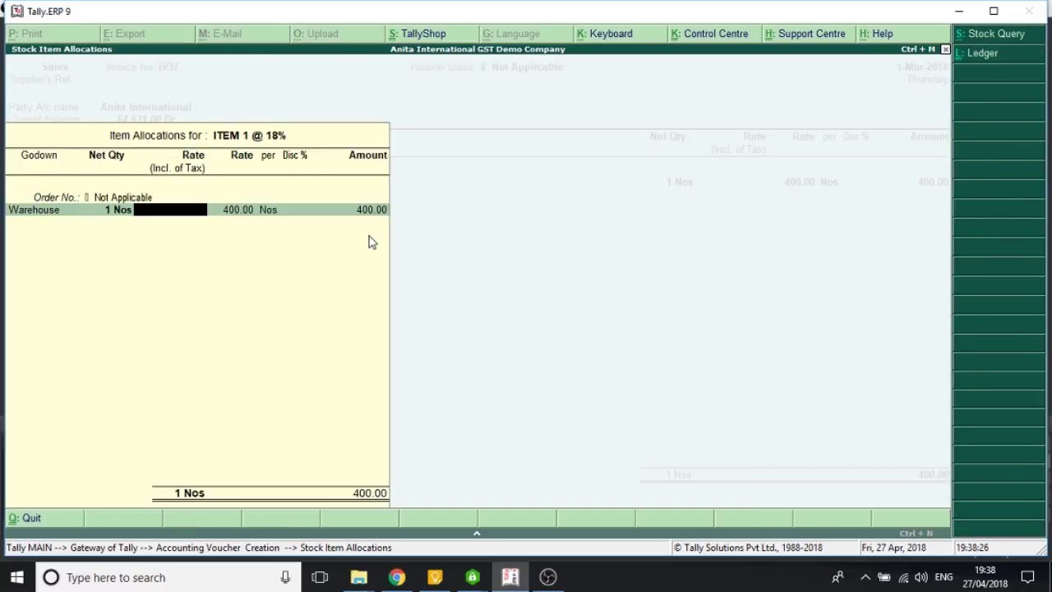
{"action": "key", "text": "Return"}
{"action": "type", "text": "100"}
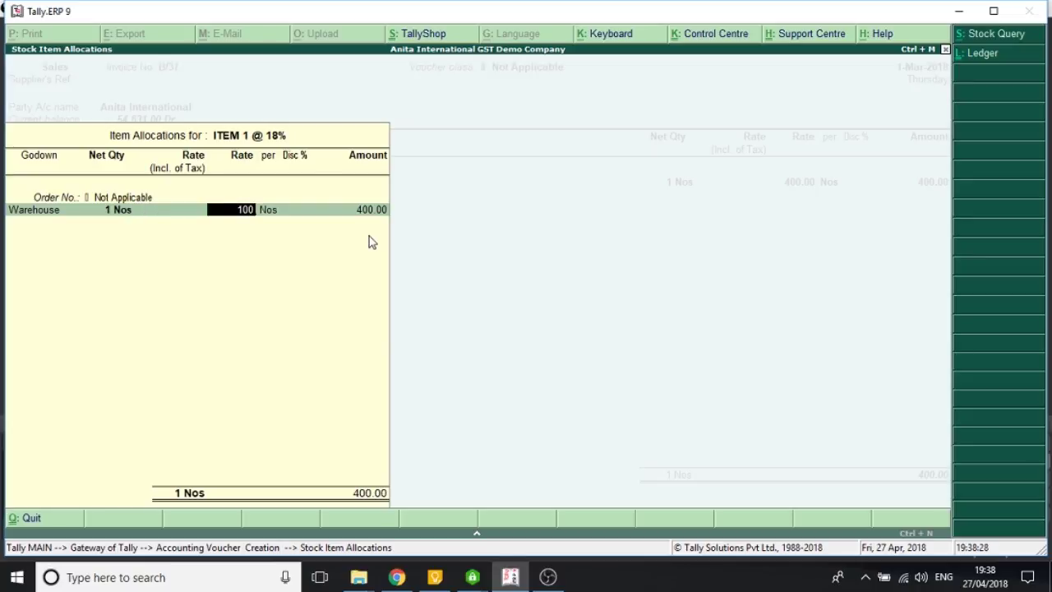
{"action": "key", "text": "BackSpace"}
{"action": "key", "text": "BackSpace"}
{"action": "key", "text": "BackSpace"}
{"action": "key", "text": "BackSpace"}
{"action": "key", "text": "BackSpace"}
{"action": "type", "text": "10"}
{"action": "key", "text": "Return"}
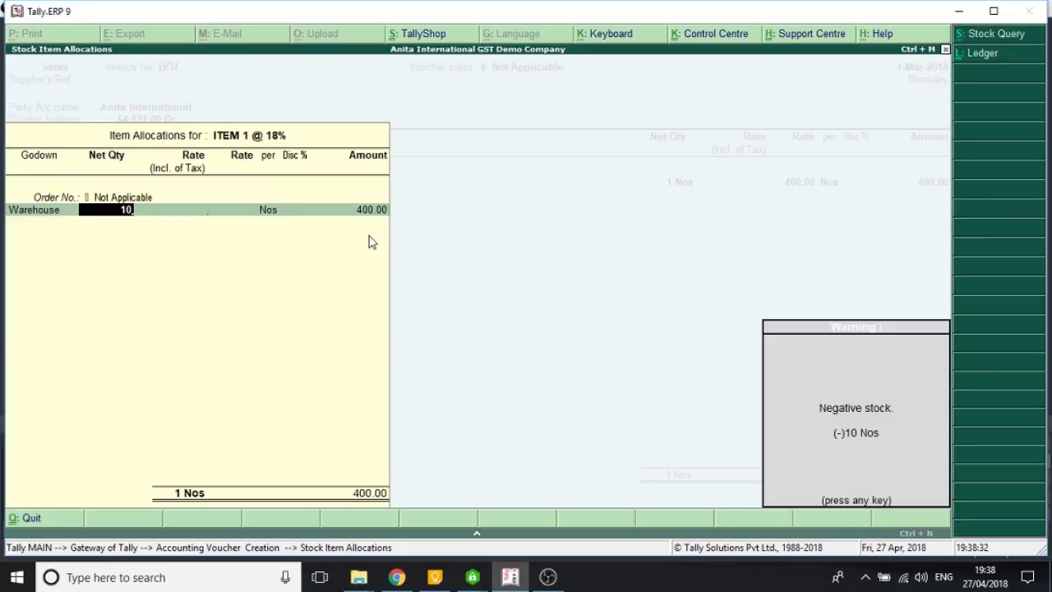
{"action": "key", "text": "Return"}
{"action": "key", "text": "Return"}
{"action": "key", "text": "Return"}
{"action": "key", "text": "Return"}
{"action": "key", "text": "Return"}
{"action": "key", "text": "Return"}
{"action": "key", "text": "Return"}
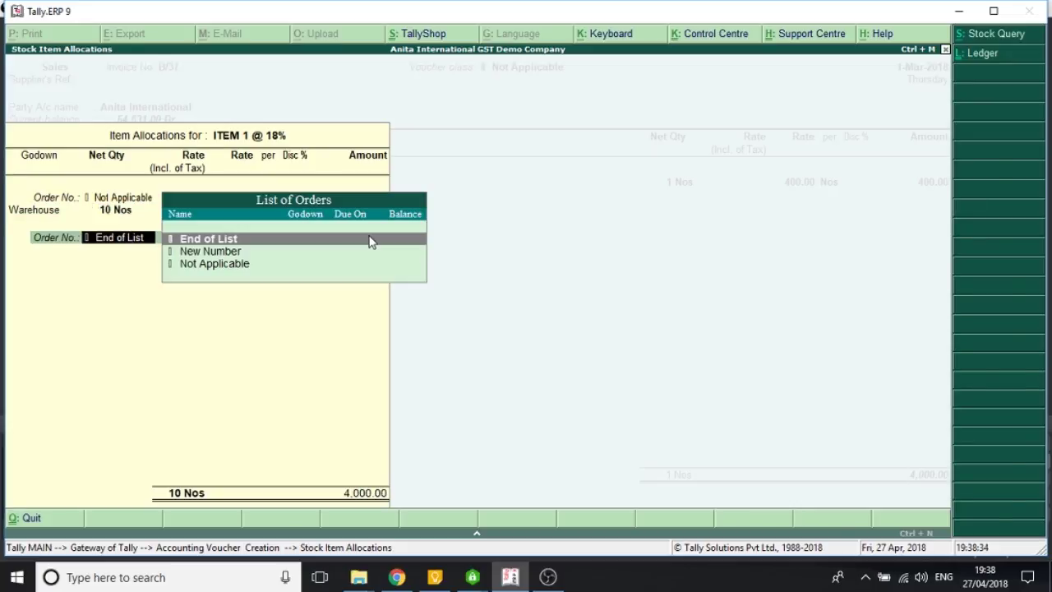
{"action": "key", "text": "Return"}
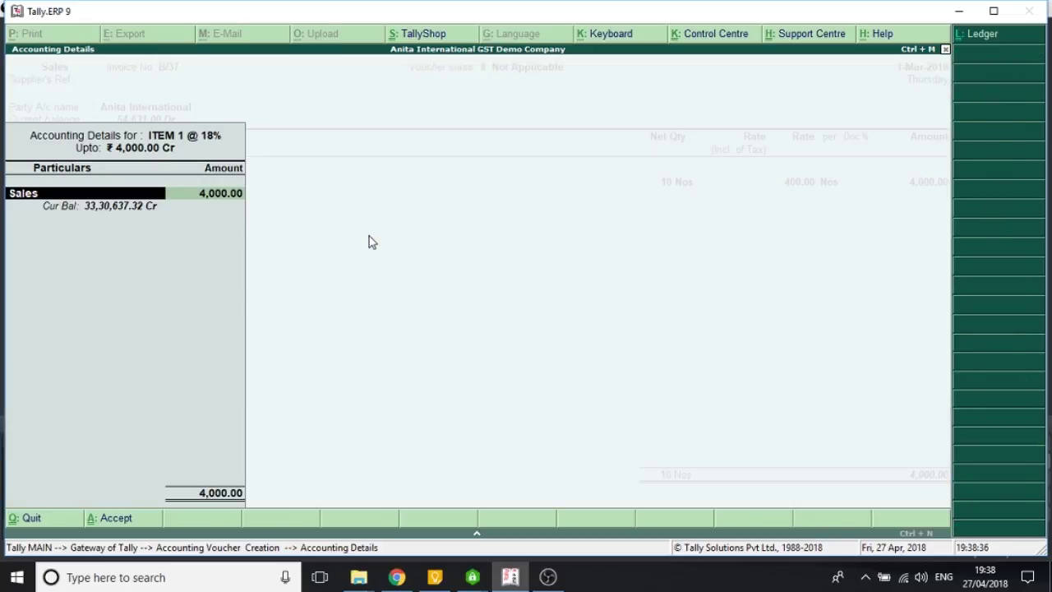
{"action": "key", "text": "Return"}
{"action": "key", "text": "Return"}
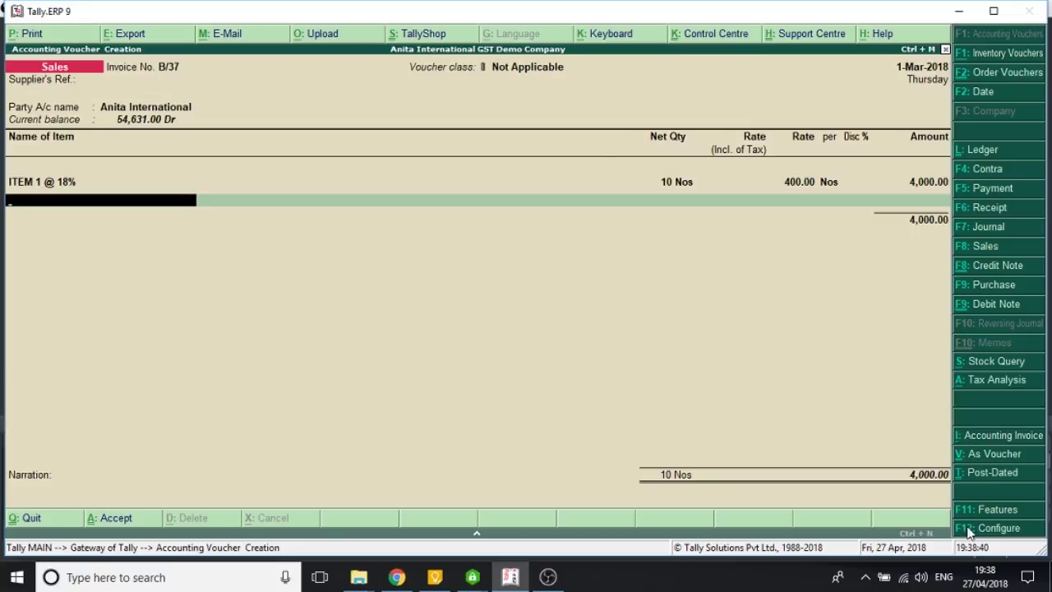
Set 'Activate cash/trade discount' to Yes in the invoice's advanced F12 configuration.
{"action": "left_click", "coordinate": [995, 529]}
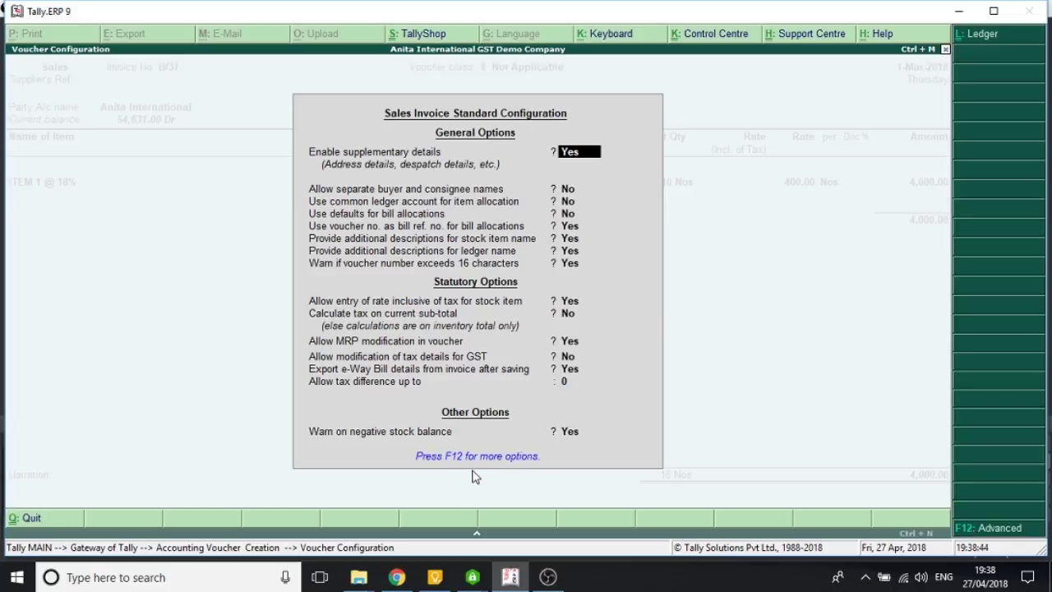
{"action": "key", "text": "F12"}
{"action": "key", "text": "Return"}
{"action": "key", "text": "Return"}
{"action": "key", "text": "Return"}
{"action": "key", "text": "Return"}
{"action": "key", "text": "Return"}
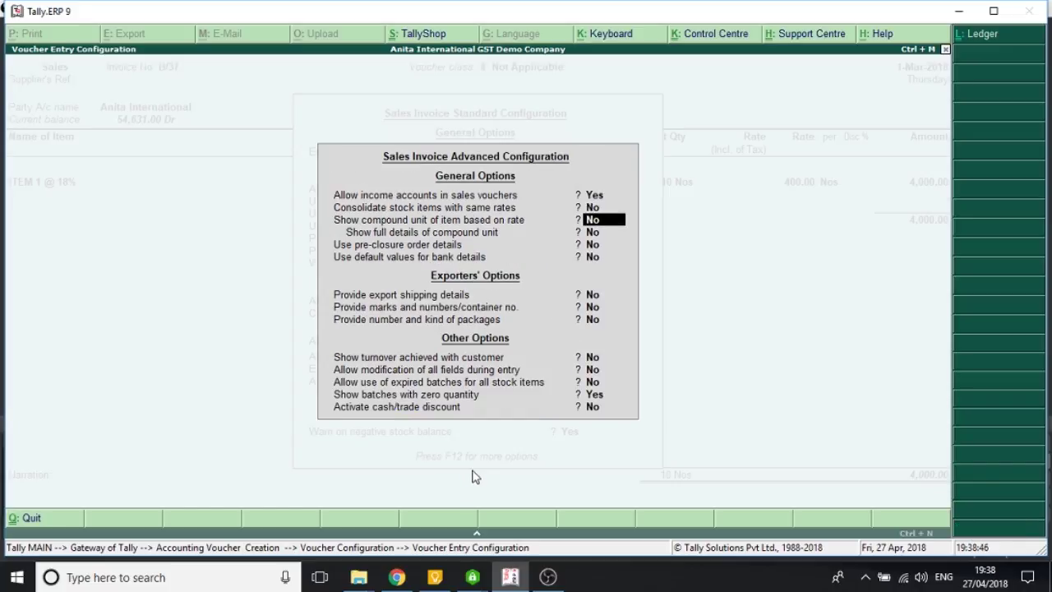
{"action": "key", "text": "Return"}
{"action": "key", "text": "Return"}
{"action": "key", "text": "Return"}
{"action": "key", "text": "Return"}
{"action": "key", "text": "Return"}
{"action": "key", "text": "Return"}
{"action": "key", "text": "Return"}
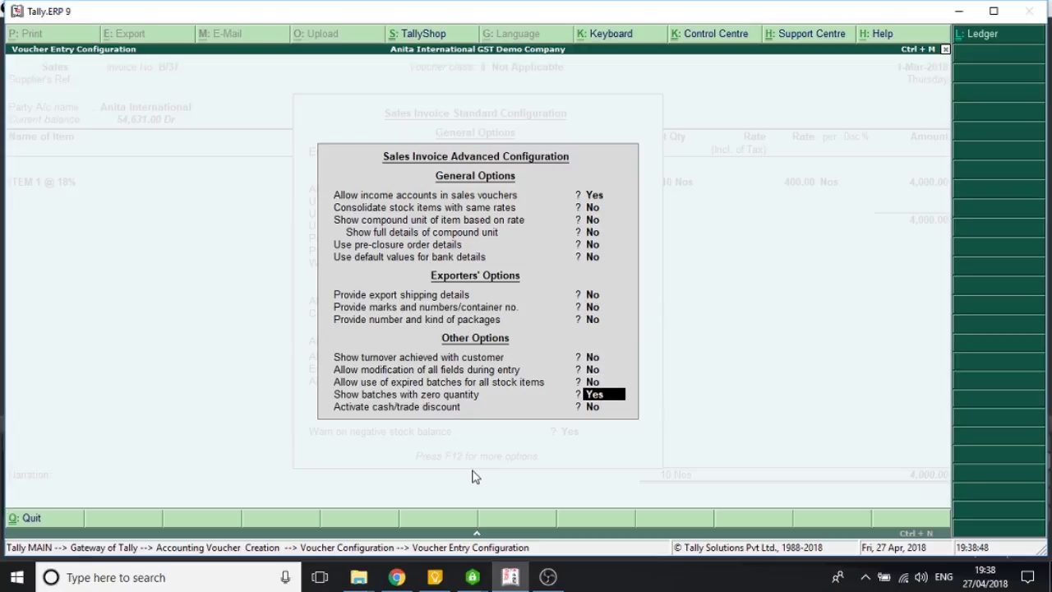
{"action": "key", "text": "Return"}
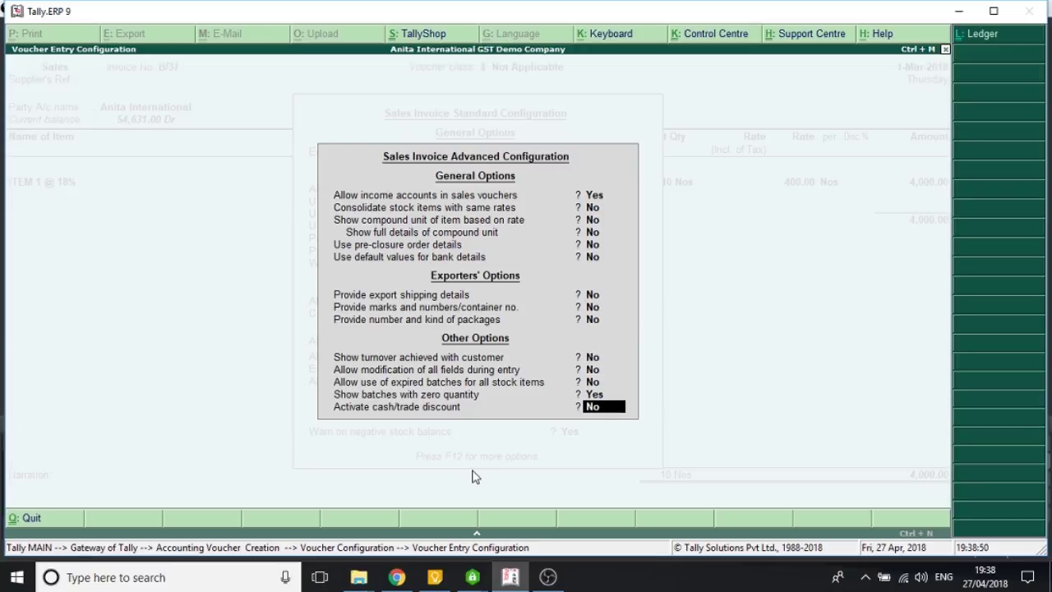
{"action": "type", "text": "y"}
{"action": "key", "text": "Return"}
Give ITEM 1 @ 18% a 10% discount, accepting the 400.00 discount amount.
{"action": "key", "text": "ctrl+a"}
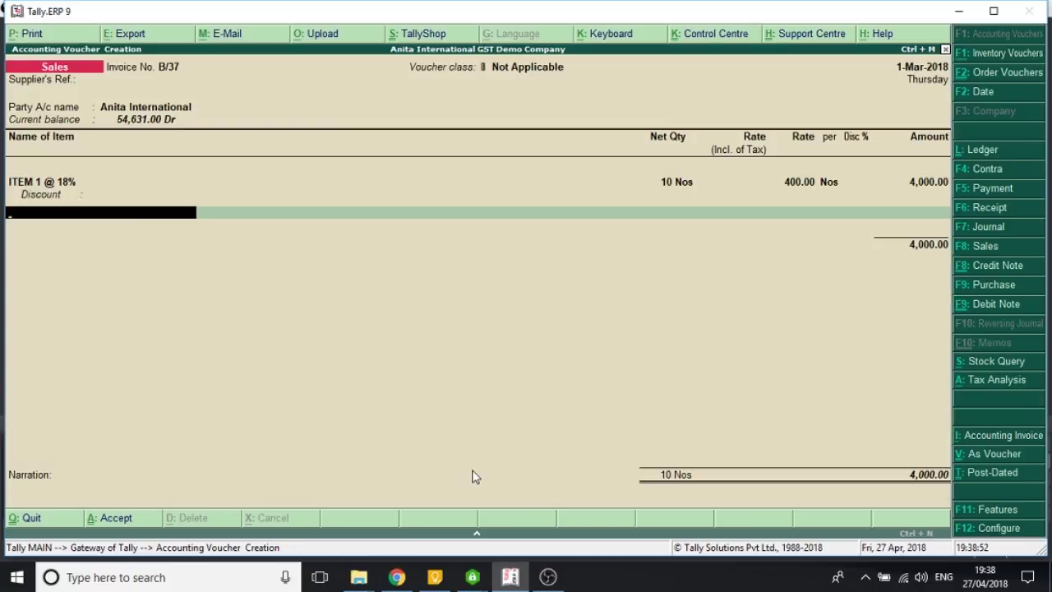
{"action": "key", "text": "BackSpace"}
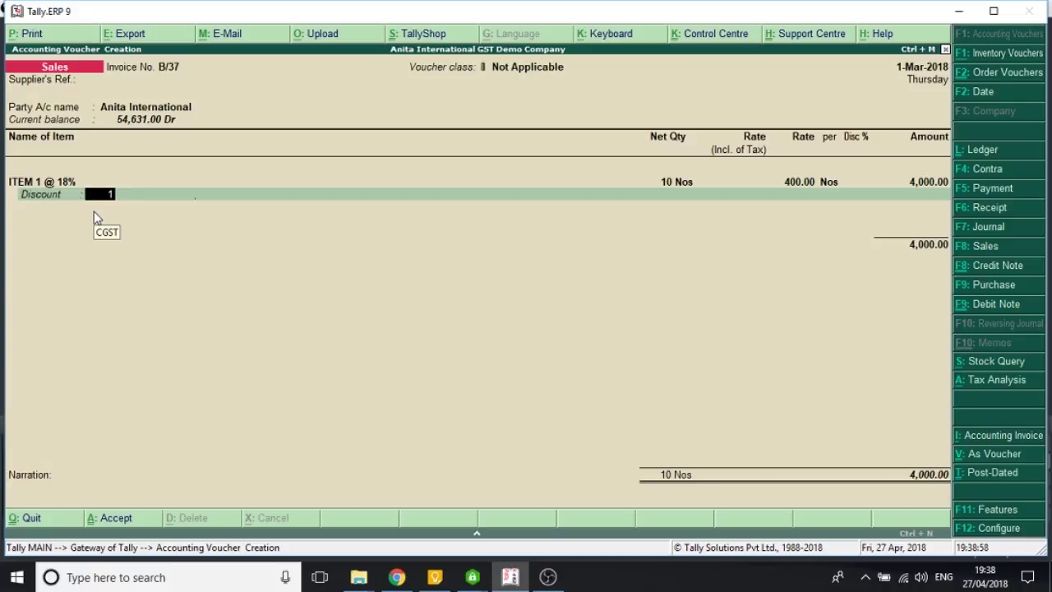
{"action": "key", "text": "Return"}
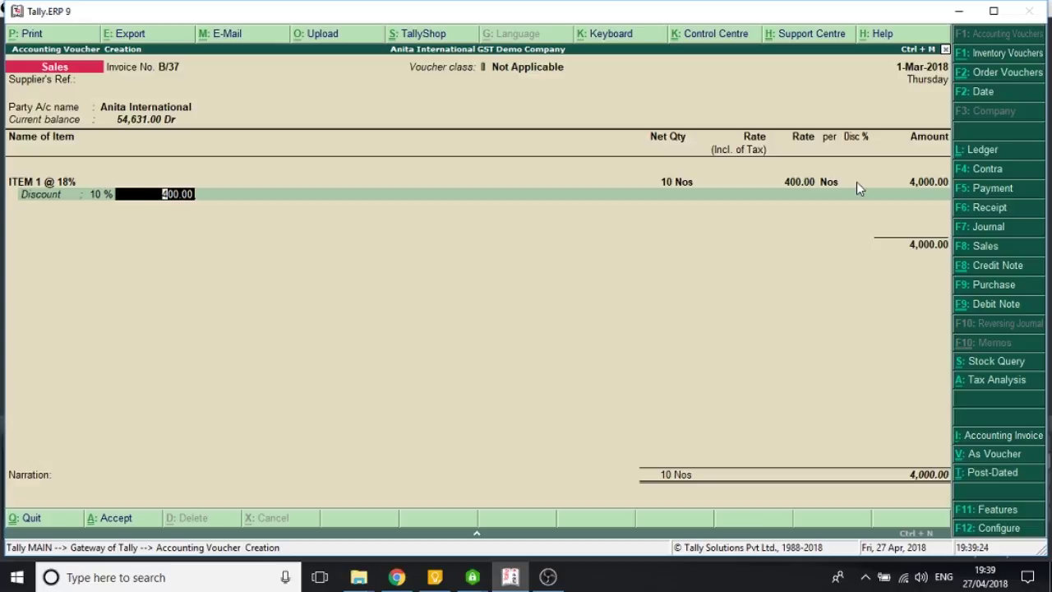
{"action": "key", "text": "Return"}
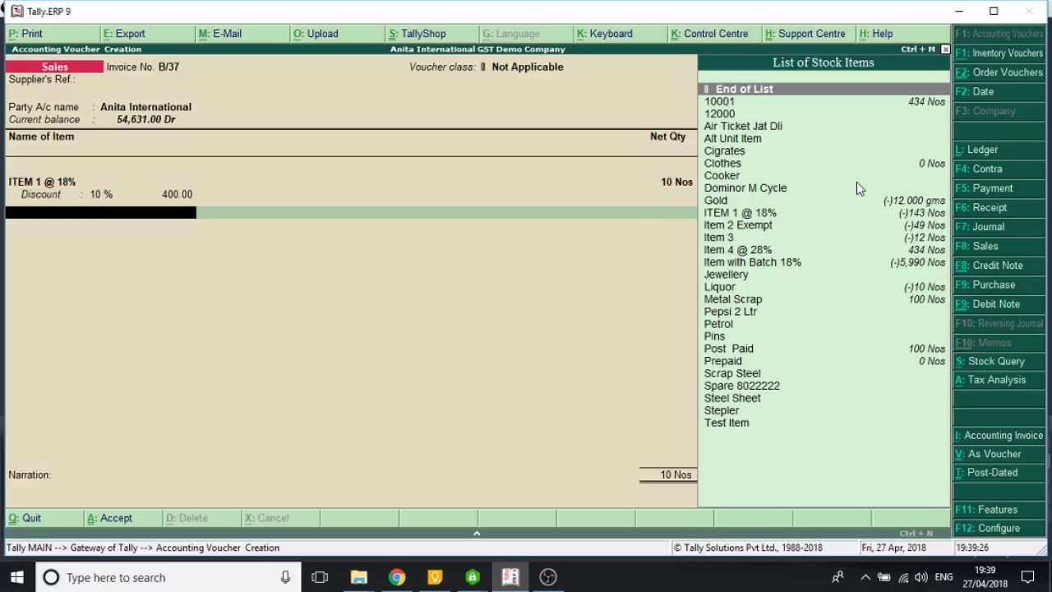
{"action": "key", "text": "Return"}
{"action": "key", "text": "BackSpace"}
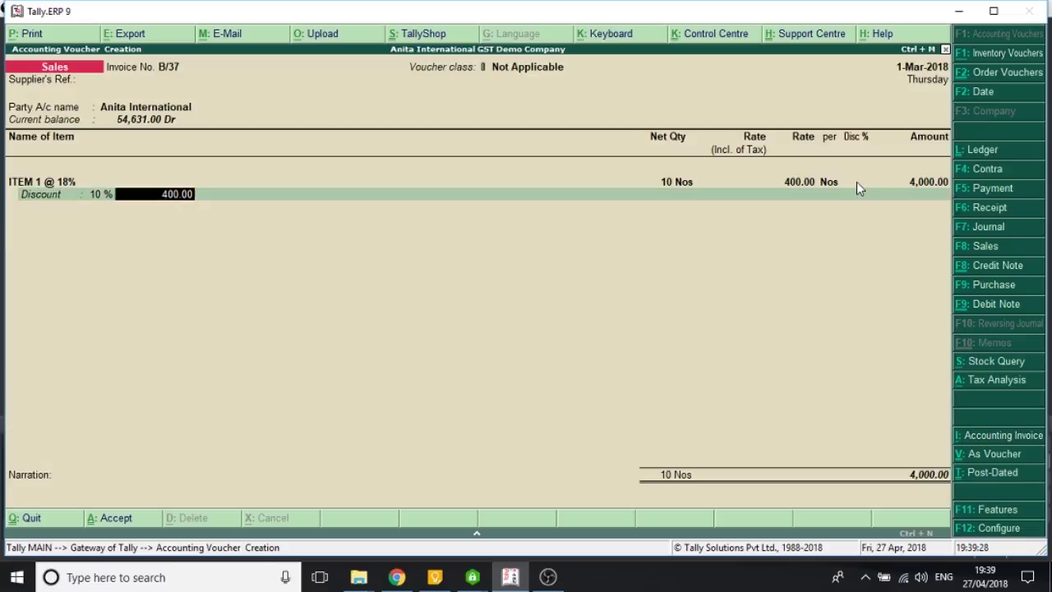
{"action": "key", "text": "Return"}
End the item lines and add a Discount A/c ledger line of (-)400.00.
{"action": "type", "text": "d"}
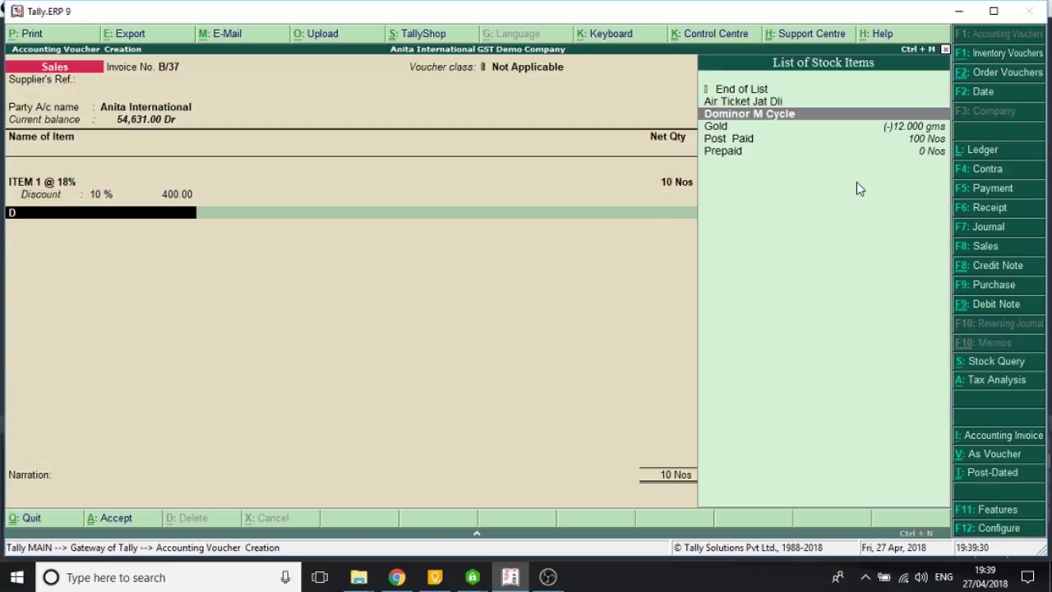
{"action": "key", "text": "BackSpace"}
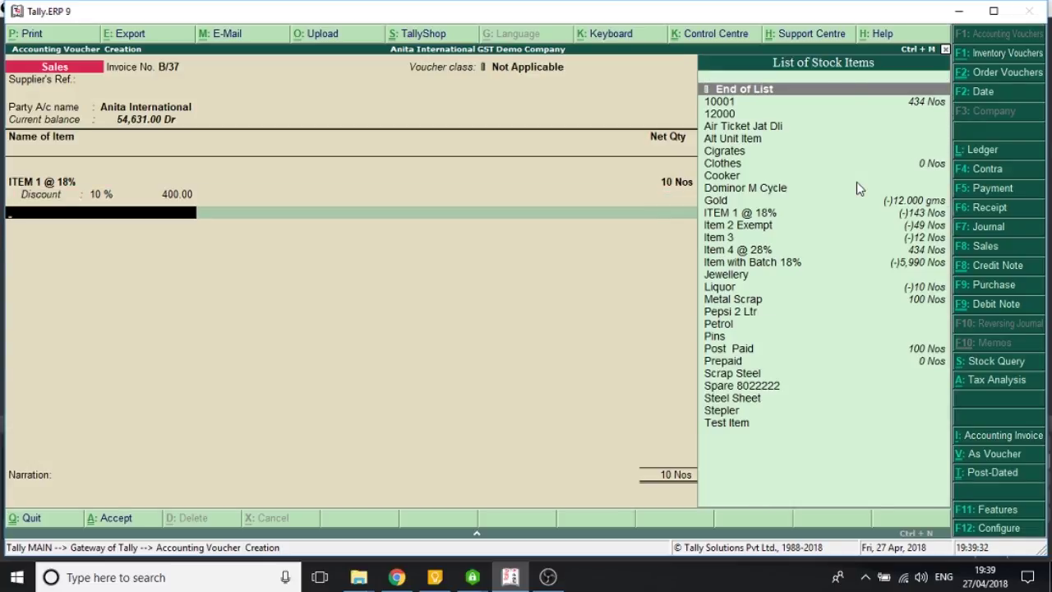
{"action": "key", "text": "Return"}
{"action": "type", "text": "di"}
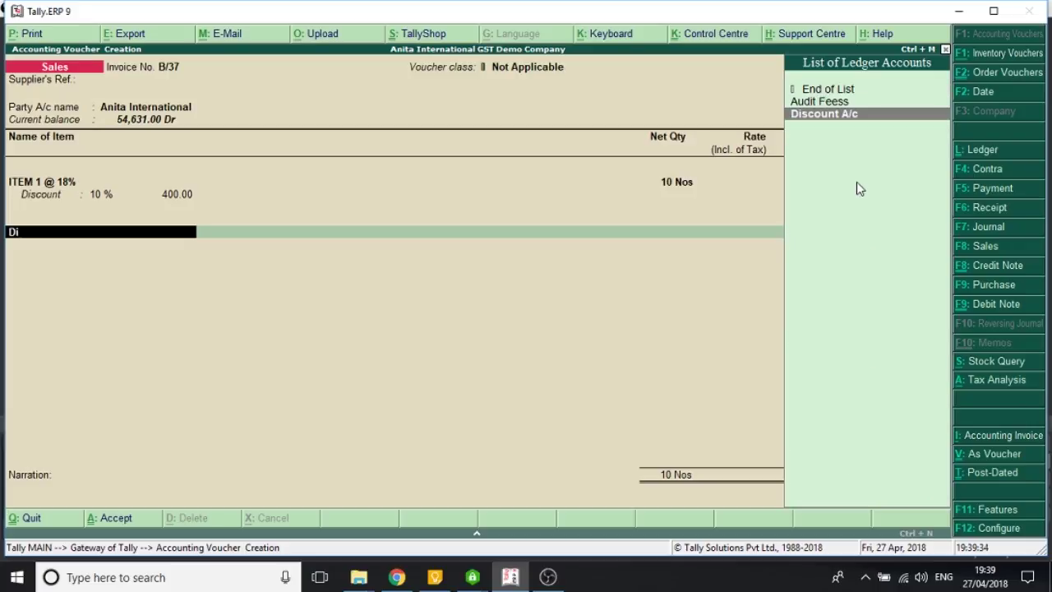
{"action": "key", "text": "Return"}
{"action": "key", "text": "Return"}
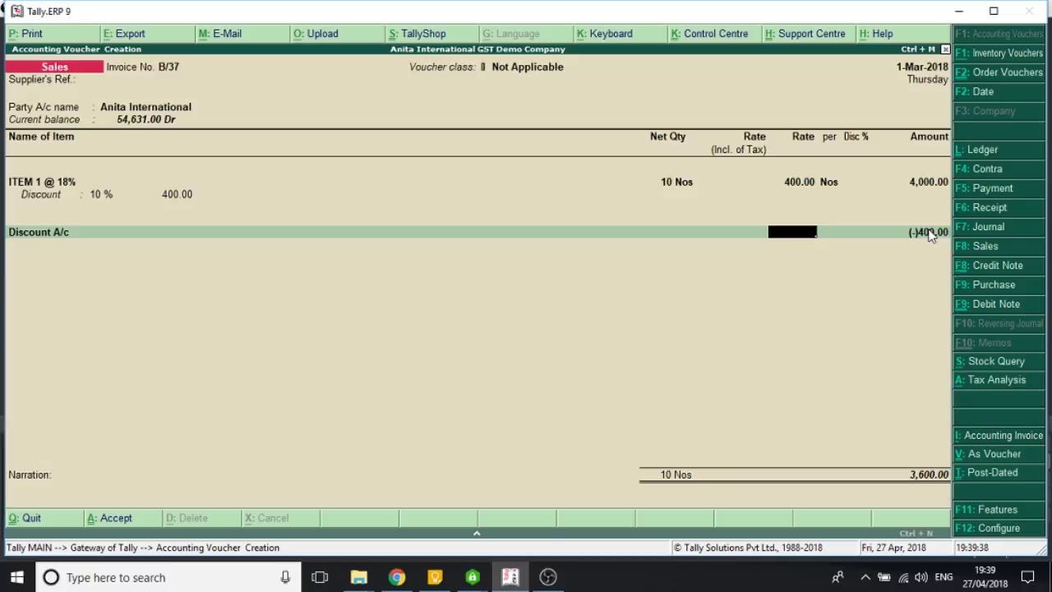
{"action": "key", "text": "Return"}
{"action": "key", "text": "Return"}
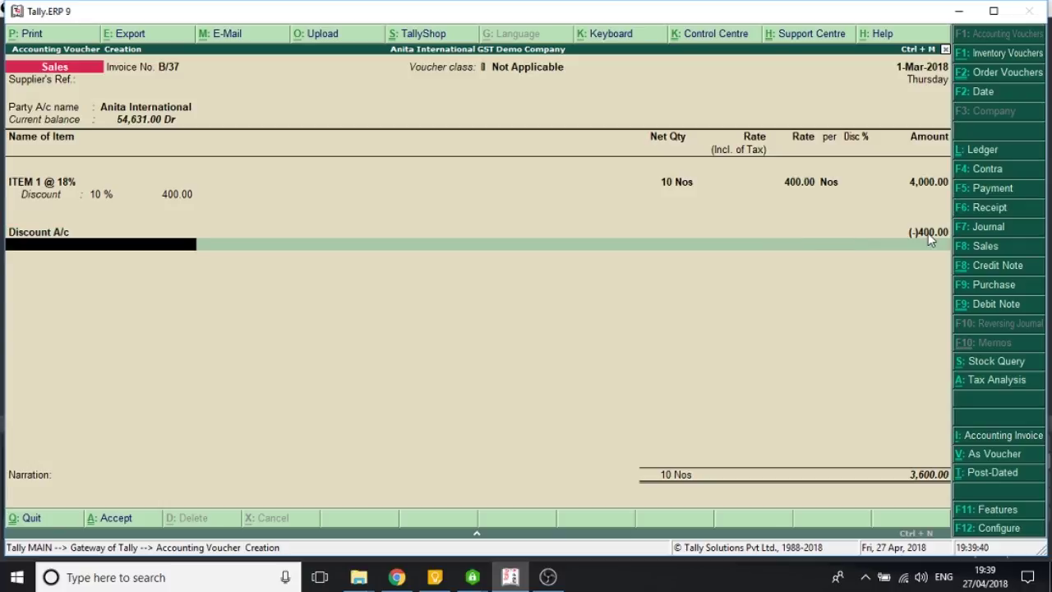
Add CGST and SGST ledgers, each auto-calculated at 324.00, for a 4,248.00 total.
{"action": "type", "text": "CGST"}
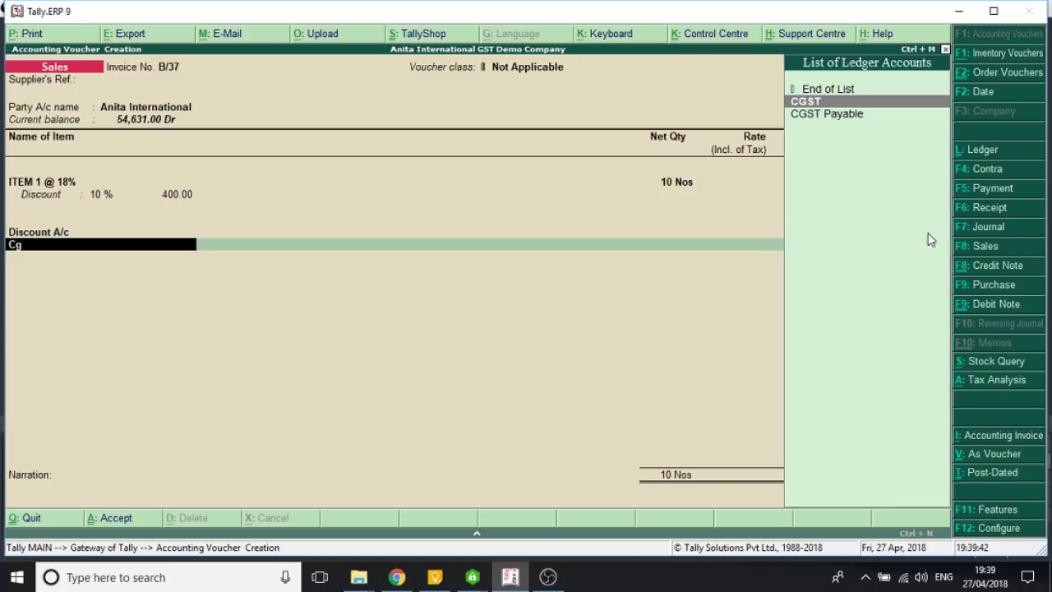
{"action": "key", "text": "Return"}
{"action": "type", "text": "SGST"}
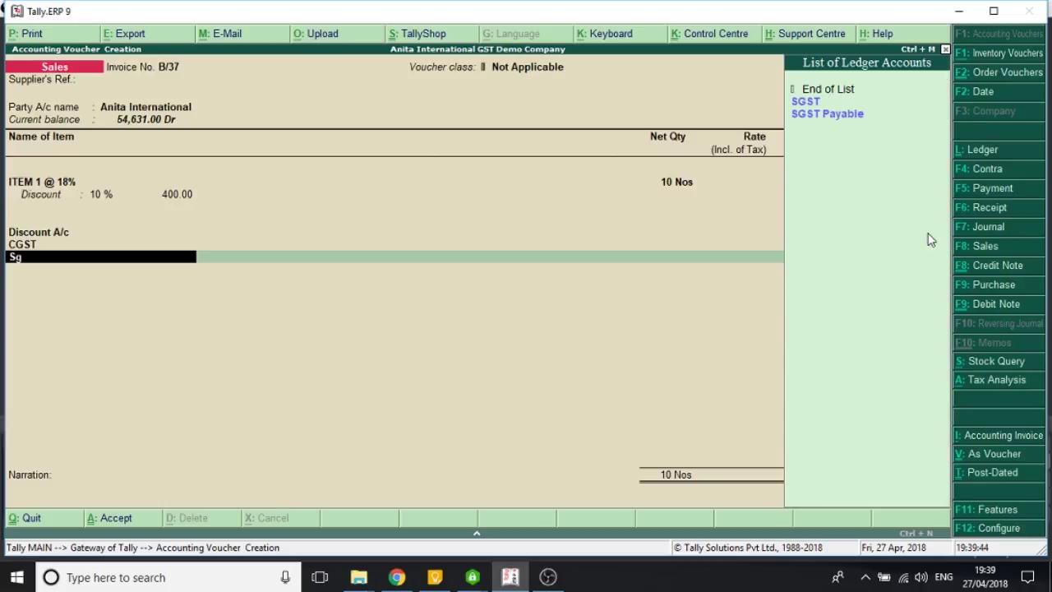
{"action": "key", "text": "Return"}
{"action": "key", "text": "Return"}
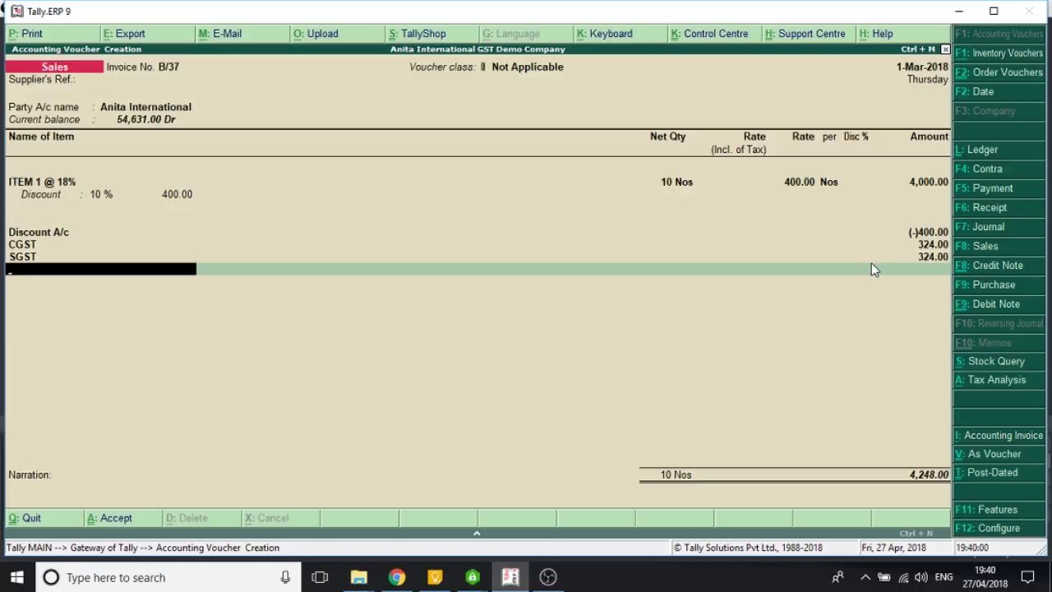
Save invoice B/37 with new bill reference B/37 and start another invoice for the same customer.
{"action": "key", "text": "Return"}
{"action": "key", "text": "Return"}
{"action": "key", "text": "Return"}
{"action": "key", "text": "Return"}
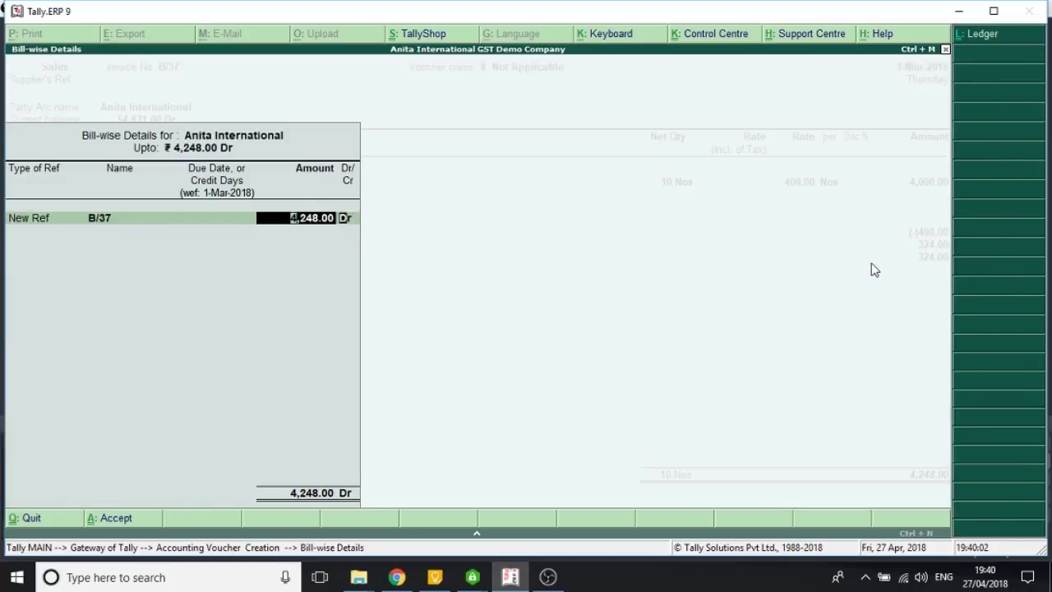
{"action": "key", "text": "Return"}
{"action": "key", "text": "Return"}
{"action": "key", "text": "Return"}
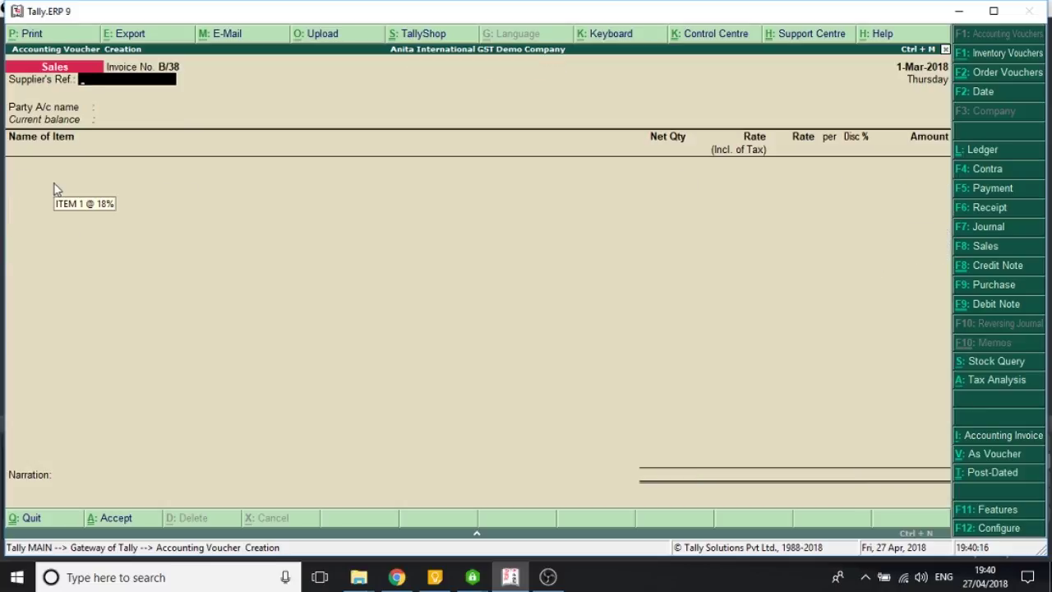
{"action": "key", "text": "Return"}
{"action": "key", "text": "Return"}
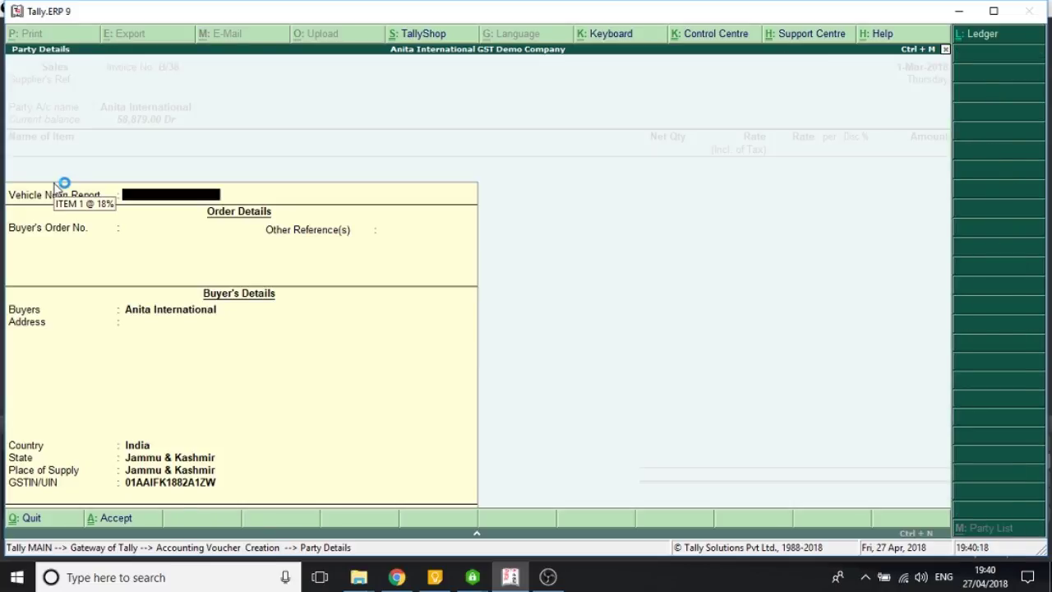
{"action": "key", "text": "Return"}
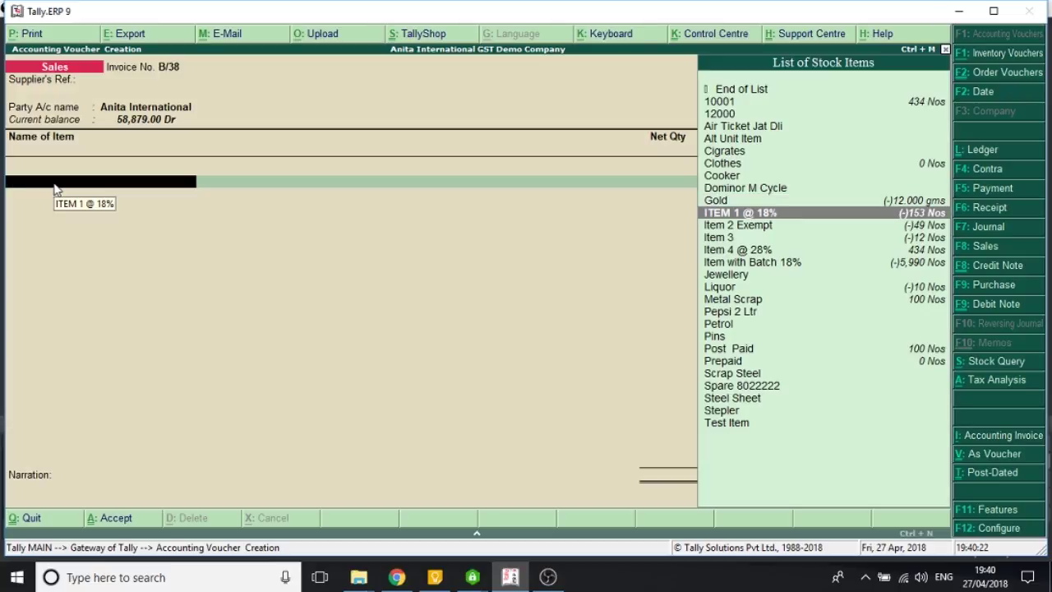
Add ITEM 1 @ 18% from Warehouse as 10 Nos at a rate of 120.
{"action": "key", "text": "Return"}
{"action": "key", "text": "Down"}
{"action": "key", "text": "Return"}
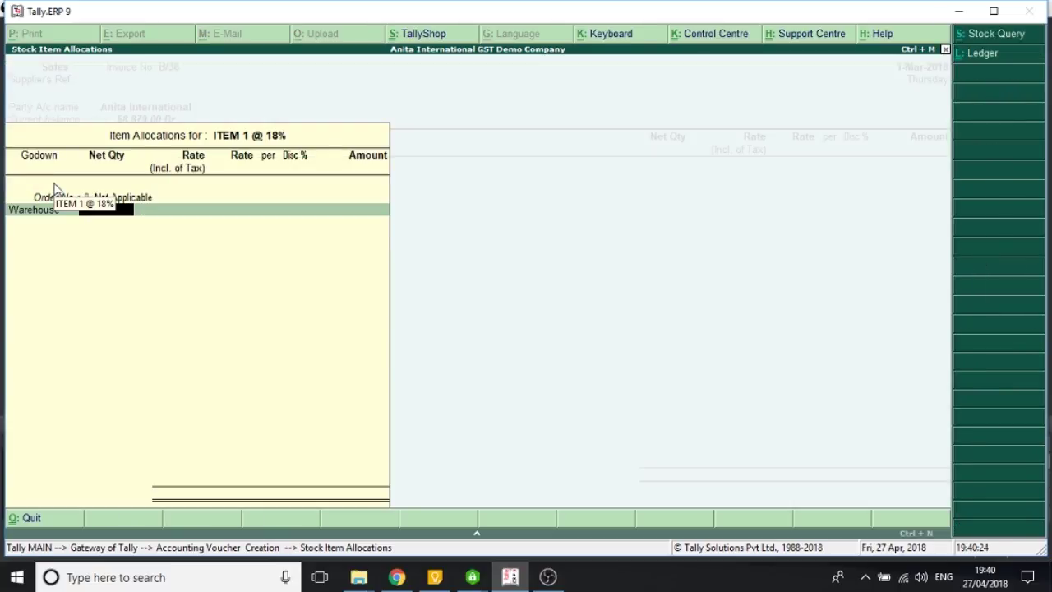
{"action": "type", "text": "10"}
{"action": "key", "text": "Return"}
{"action": "key", "text": "Return"}
{"action": "key", "text": "Return"}
{"action": "type", "text": "1,"}
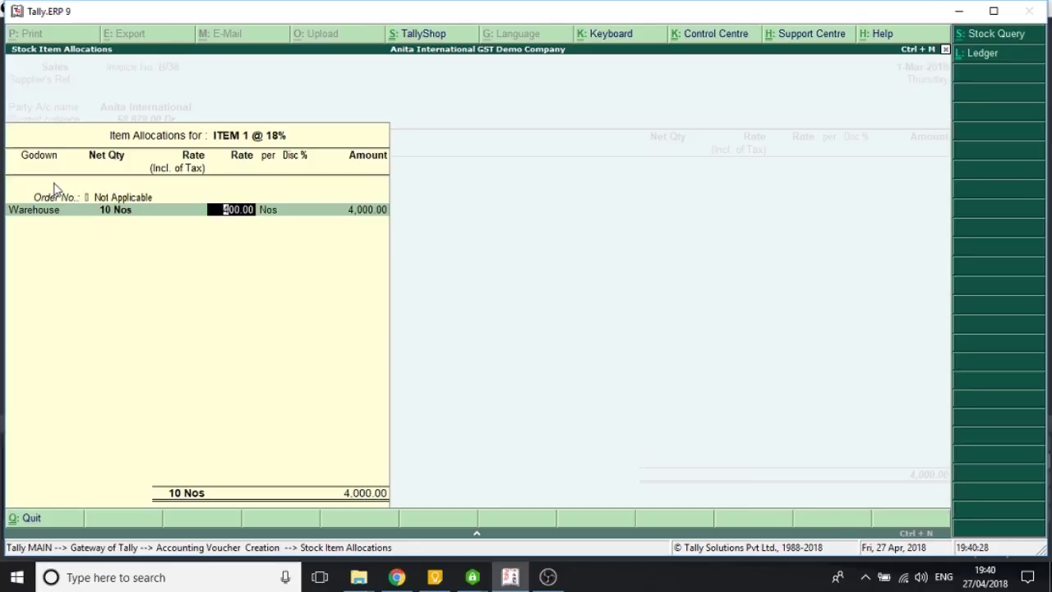
{"action": "type", "text": "20"}
{"action": "key", "text": "Return"}
{"action": "key", "text": "Return"}
{"action": "key", "text": "Return"}
{"action": "key", "text": "Return"}
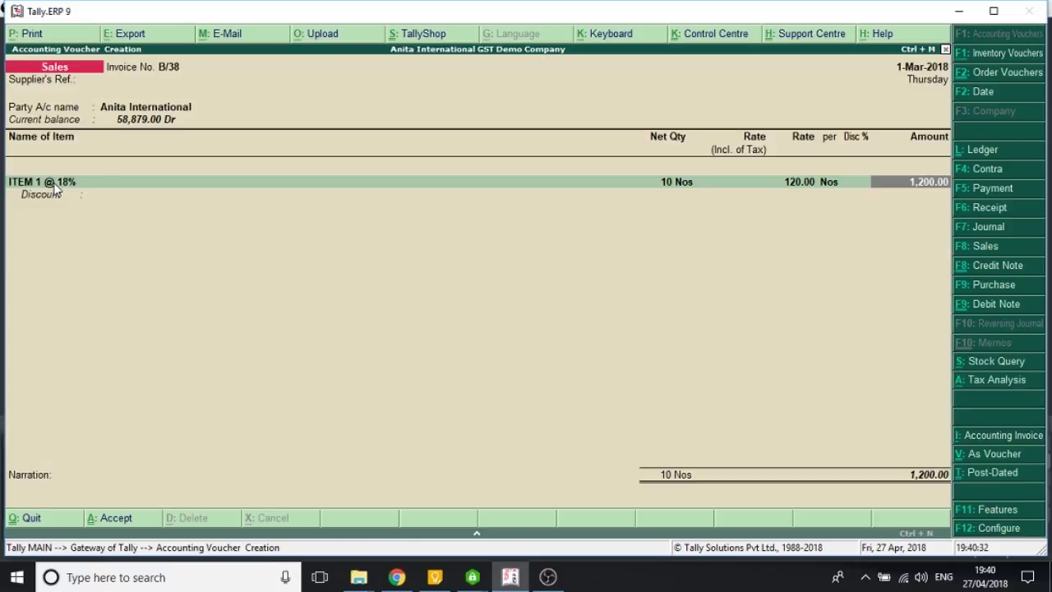
{"action": "key", "text": "Return"}
{"action": "key", "text": "Escape"}
Change the item's tax-inclusive rate to 100, giving an amount of 847.50.
{"action": "key", "text": "Return"}
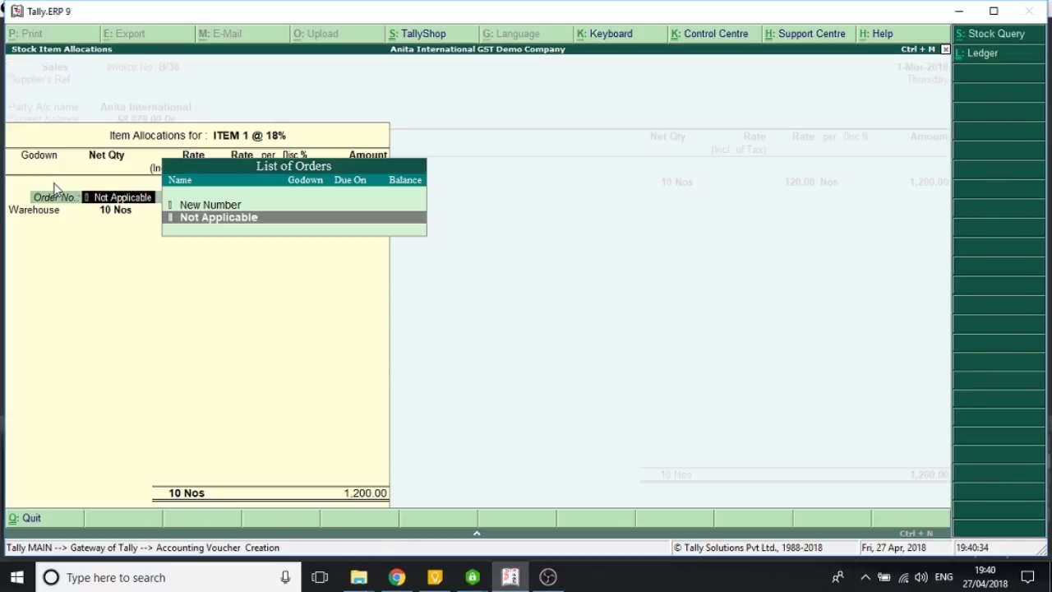
{"action": "key", "text": "Return"}
{"action": "key", "text": "Return"}
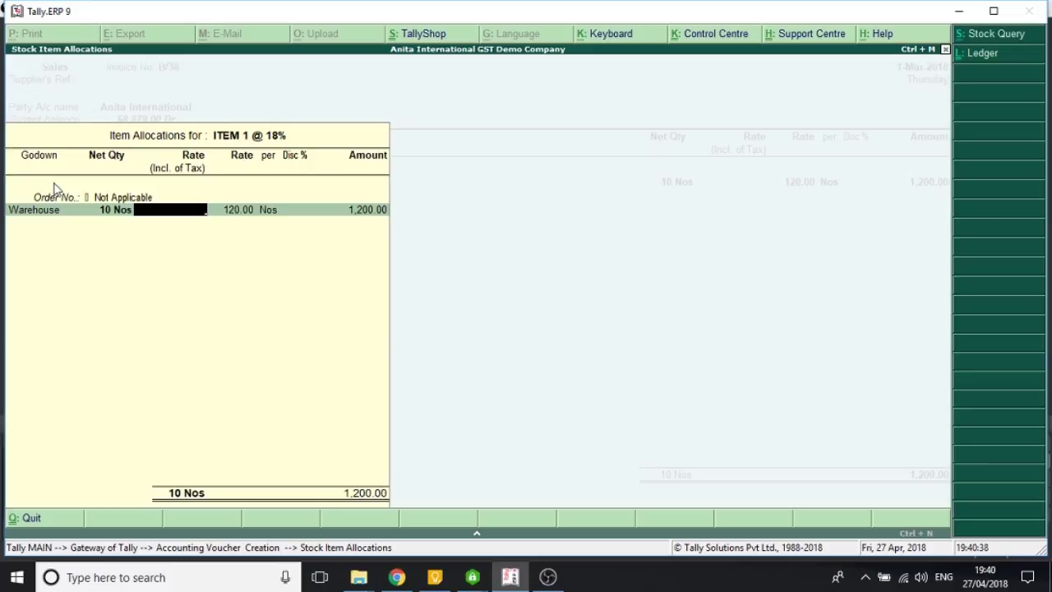
{"action": "type", "text": "100"}
{"action": "key", "text": "Return"}
{"action": "key", "text": "Return"}
{"action": "key", "text": "Return"}
{"action": "key", "text": "Return"}
{"action": "key", "text": "Return"}
{"action": "key", "text": "Return"}
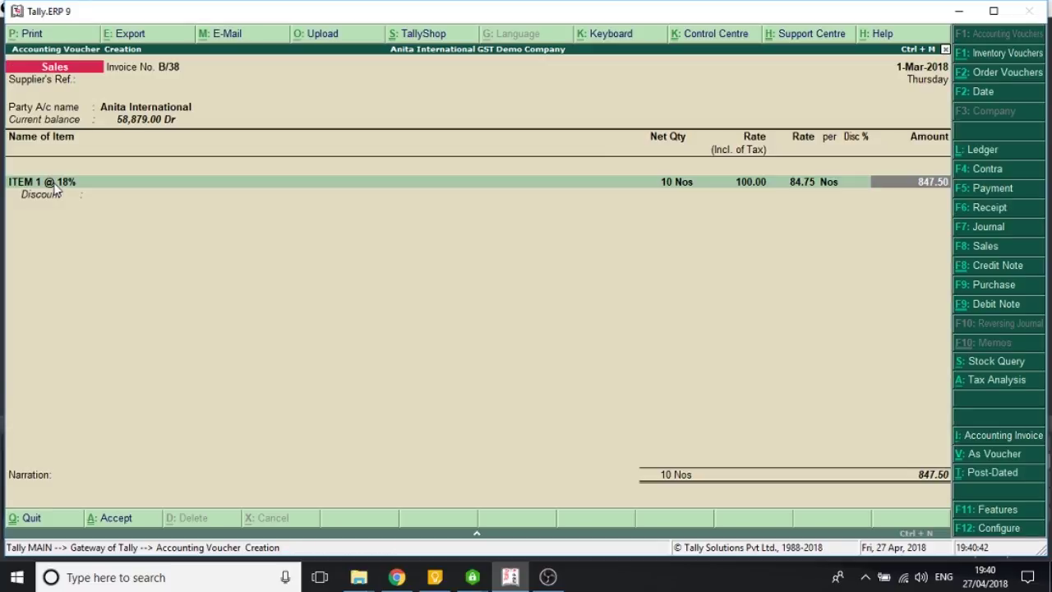
Apply a 10% discount to ITEM 1 @ 18%, worth 84.75.
{"action": "key", "text": "Return"}
{"action": "key", "text": "Return"}
{"action": "key", "text": "Return"}
{"action": "key", "text": "Return"}
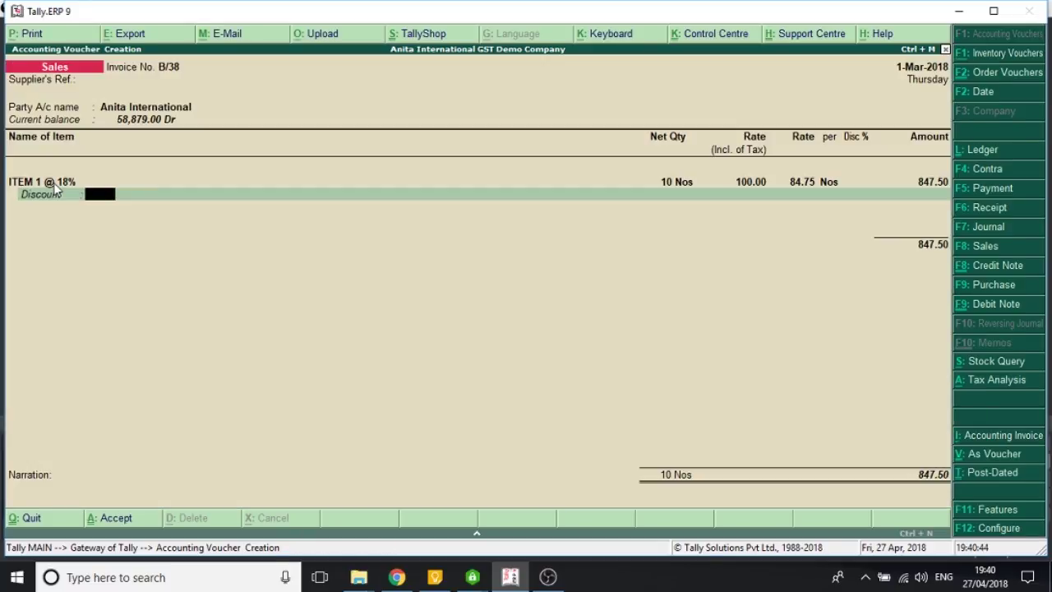
{"action": "type", "text": "10"}
{"action": "key", "text": "Return"}
{"action": "key", "text": "Return"}
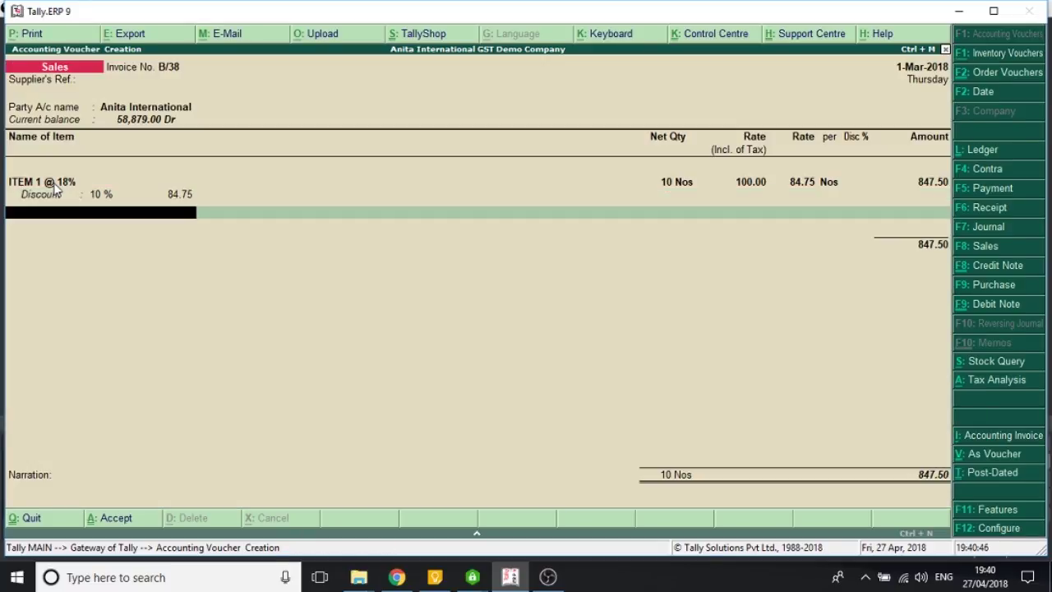
{"action": "key", "text": "Return"}
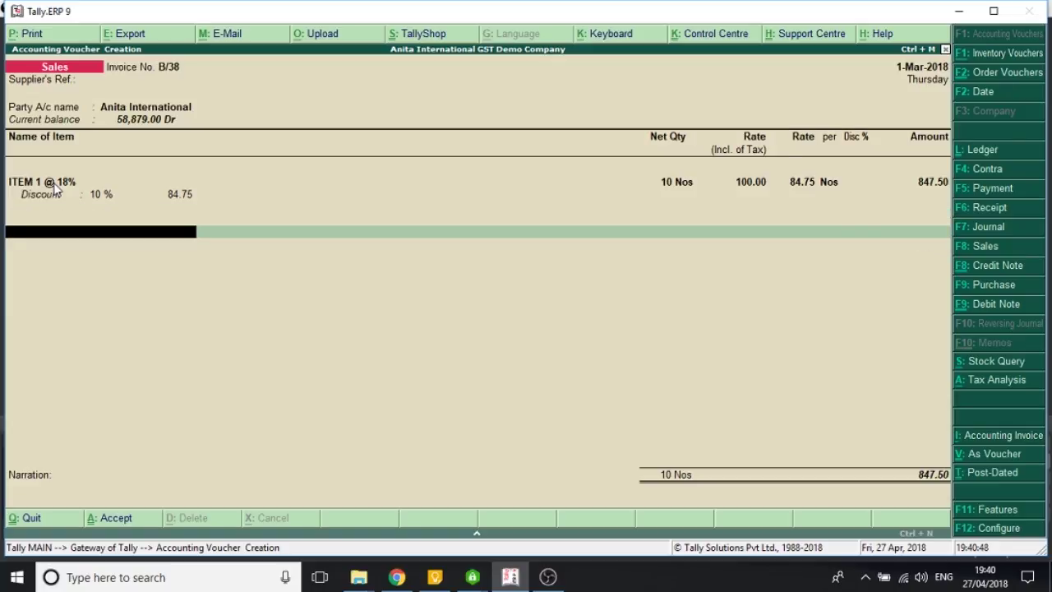
{"action": "type", "text": "Cg"}
Add CGST and SGST of 76.28 each plus Round Off, totalling 1,000.00.
{"action": "key", "text": "Return"}
{"action": "key", "text": "Return"}
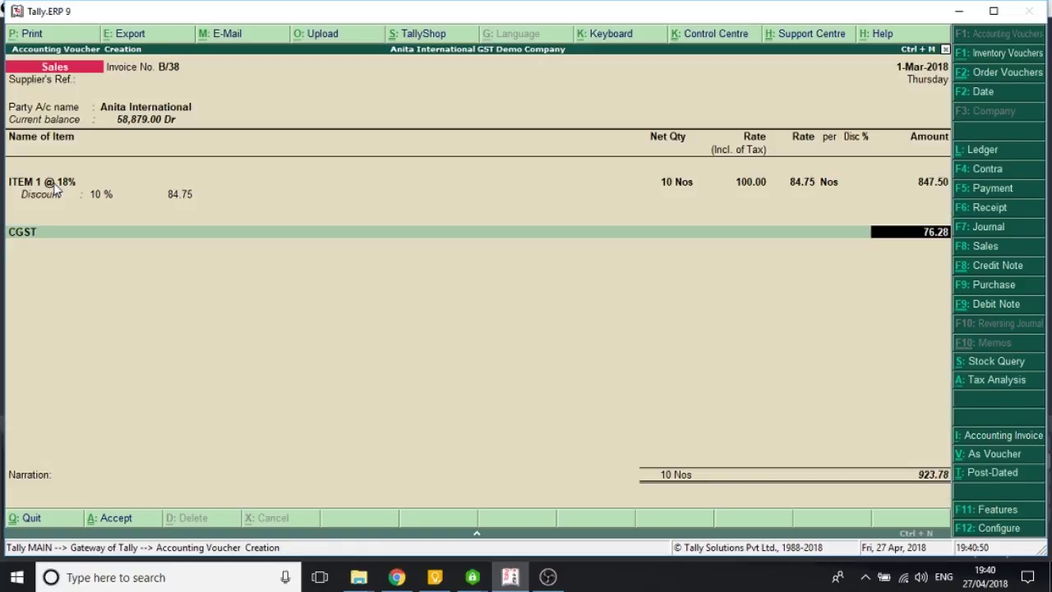
{"action": "key", "text": "Return"}
{"action": "type", "text": "Sg"}
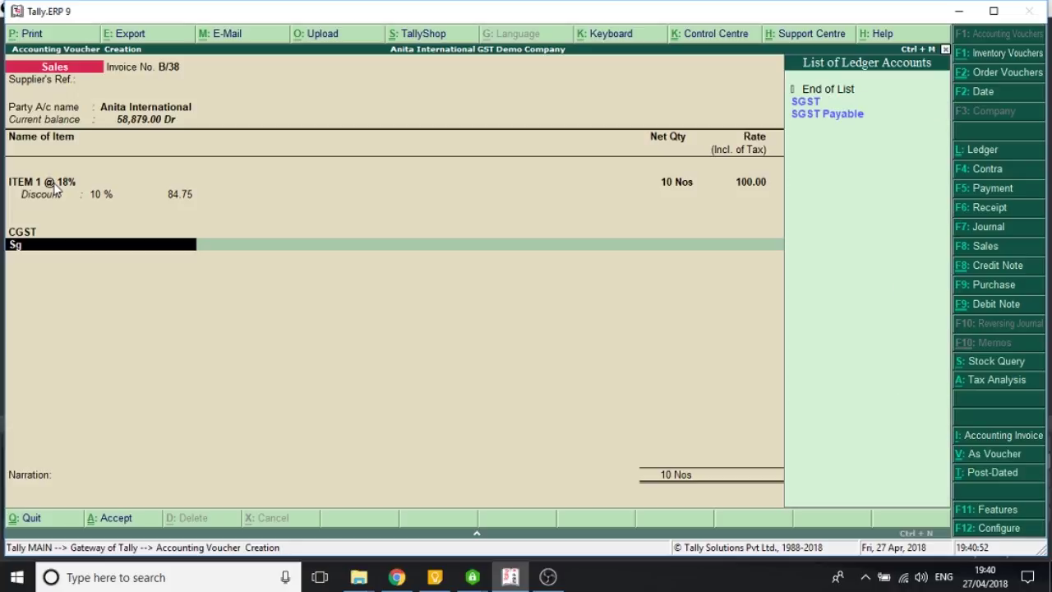
{"action": "key", "text": "Return"}
{"action": "key", "text": "Return"}
{"action": "key", "text": "Return"}
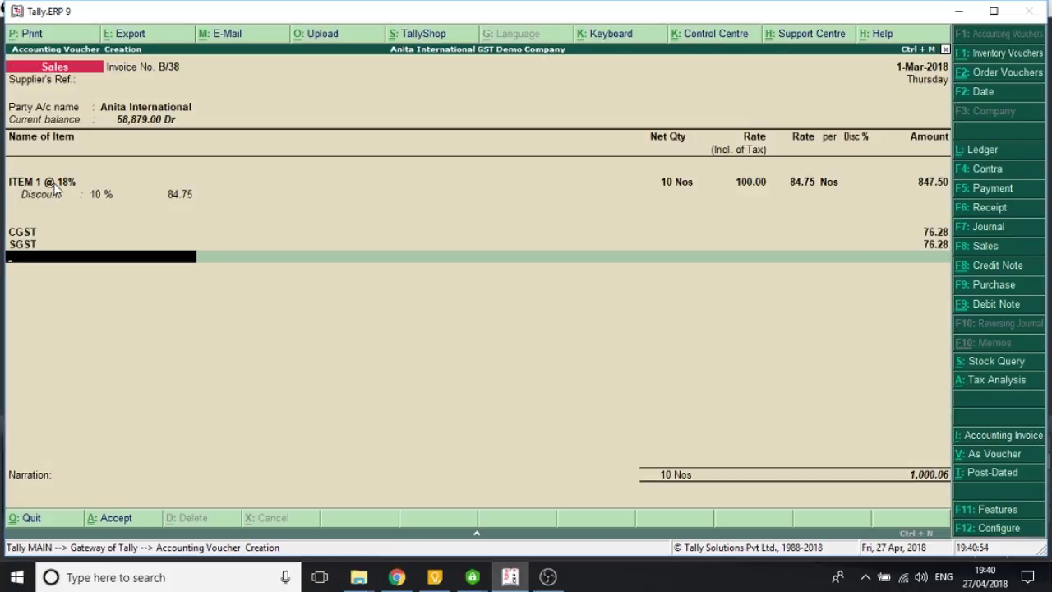
{"action": "type", "text": "Rou"}
{"action": "key", "text": "Return"}
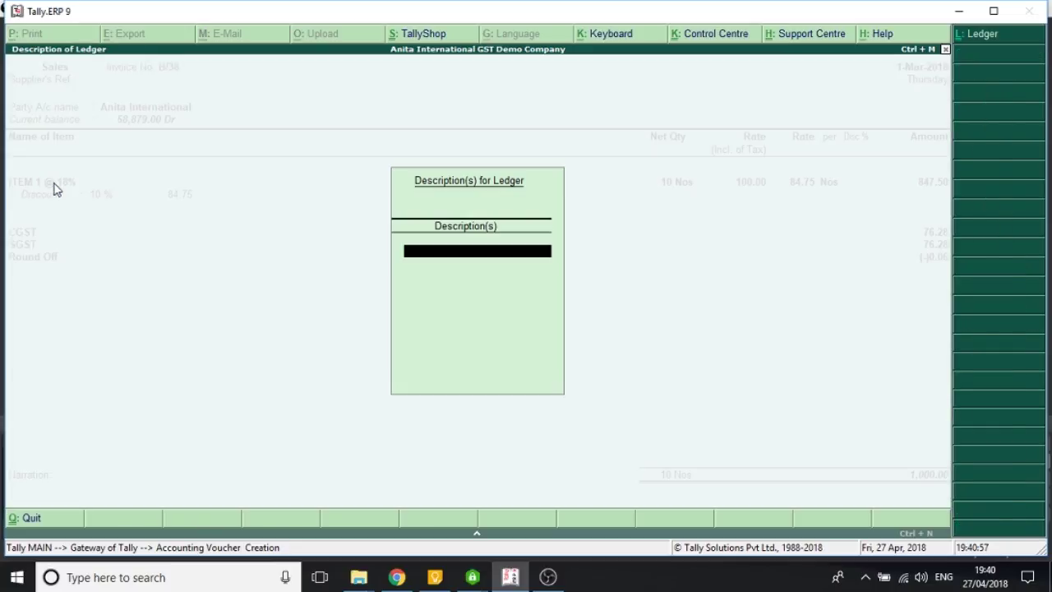
{"action": "key", "text": "Return"}
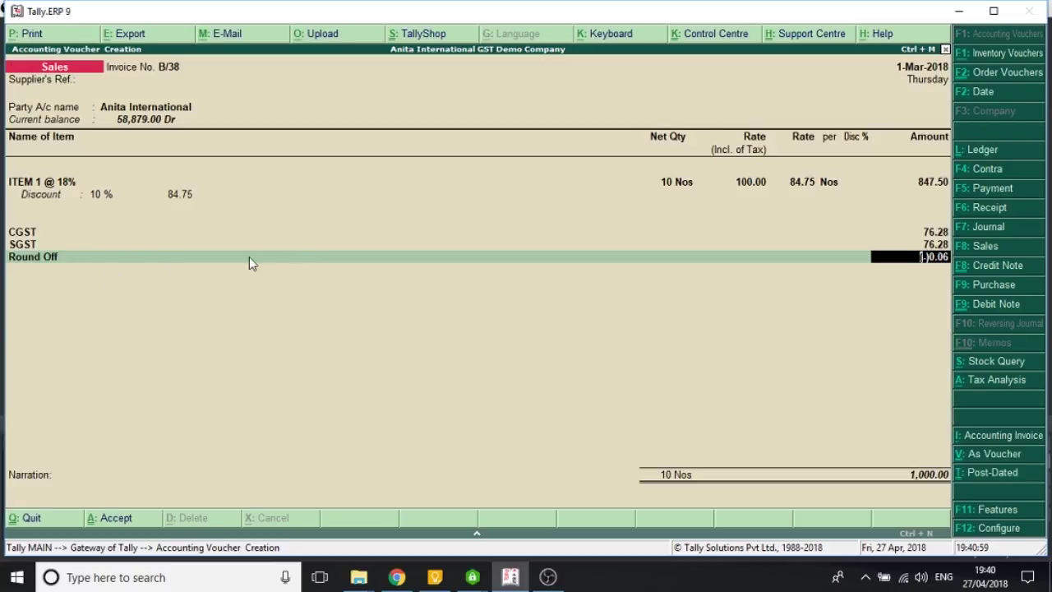
Insert Discount A/c (-)84.75 before the taxes and re-add CGST and Round Off, totalling 900.00.
{"action": "key", "text": "Up"}
{"action": "key", "text": "Up"}
{"action": "key", "text": "Return"}
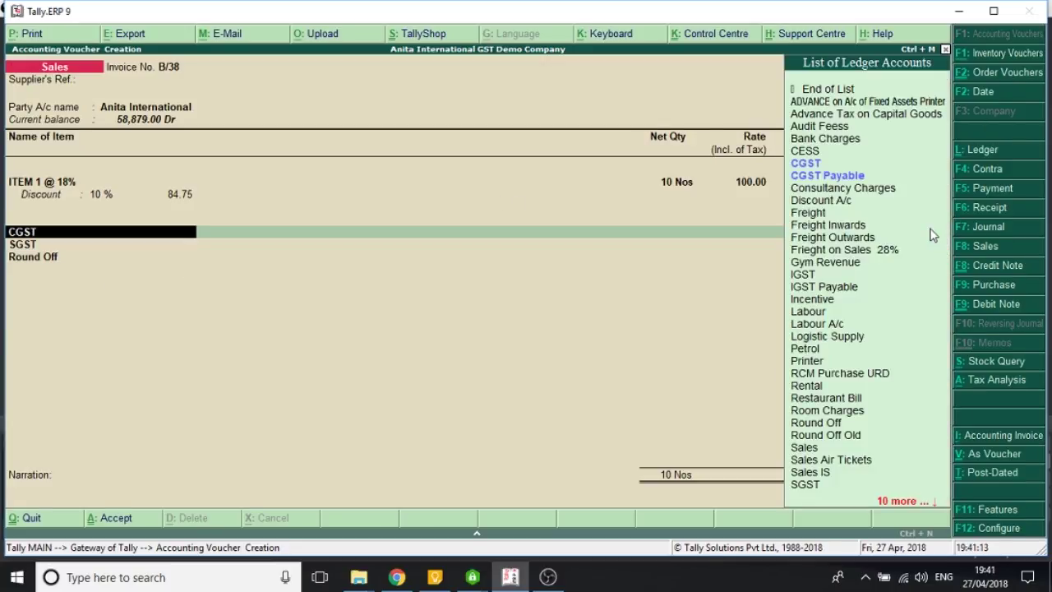
{"action": "type", "text": "Dis"}
{"action": "key", "text": "Return"}
{"action": "key", "text": "Return"}
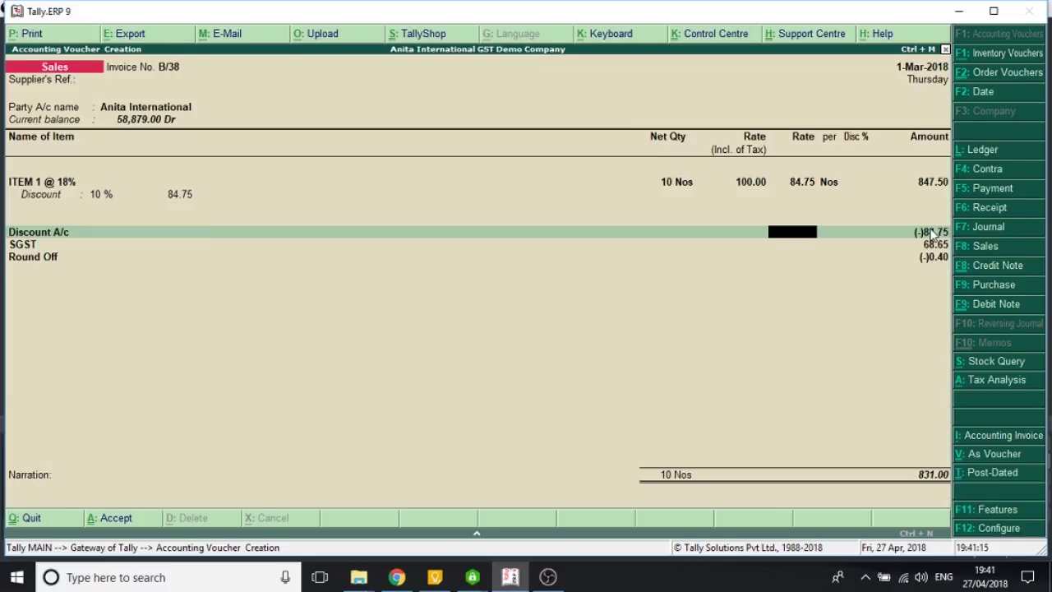
{"action": "key", "text": "Return"}
{"action": "key", "text": "Return"}
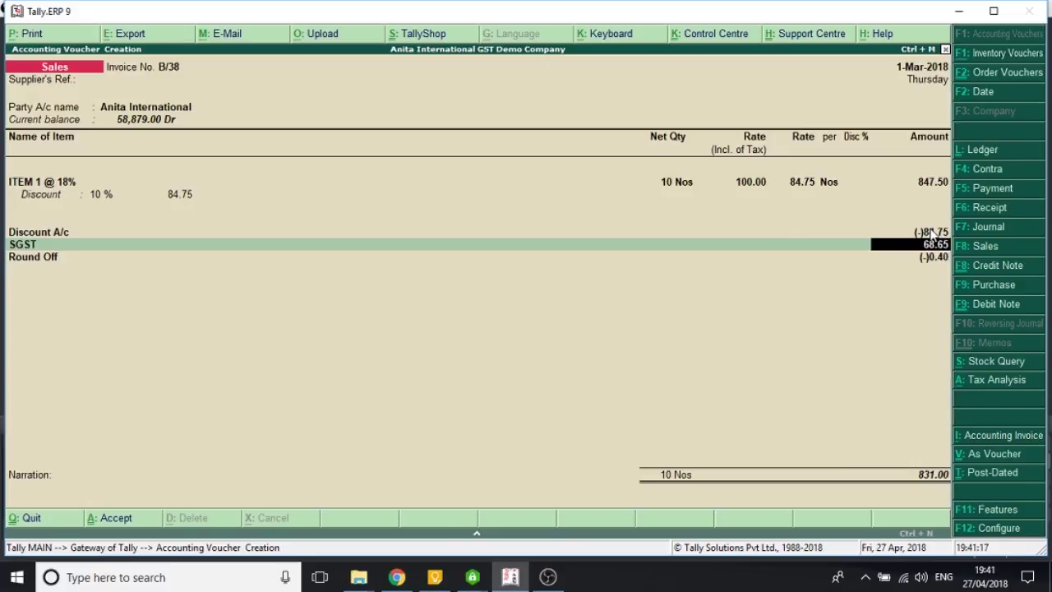
{"action": "key", "text": "Return"}
{"action": "type", "text": "Cg"}
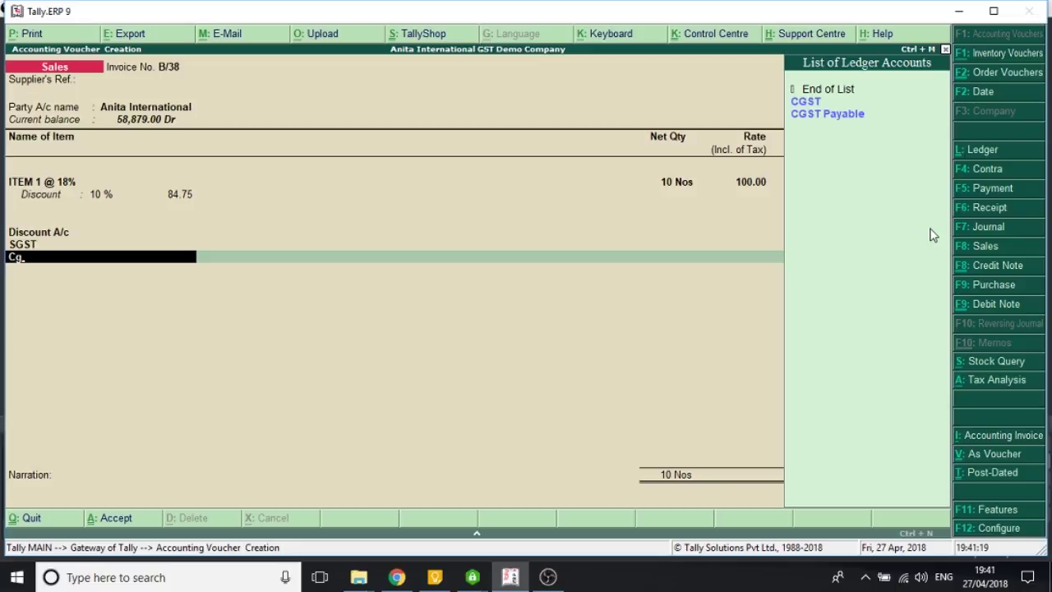
{"action": "key", "text": "Return"}
{"action": "key", "text": "Return"}
{"action": "key", "text": "Return"}
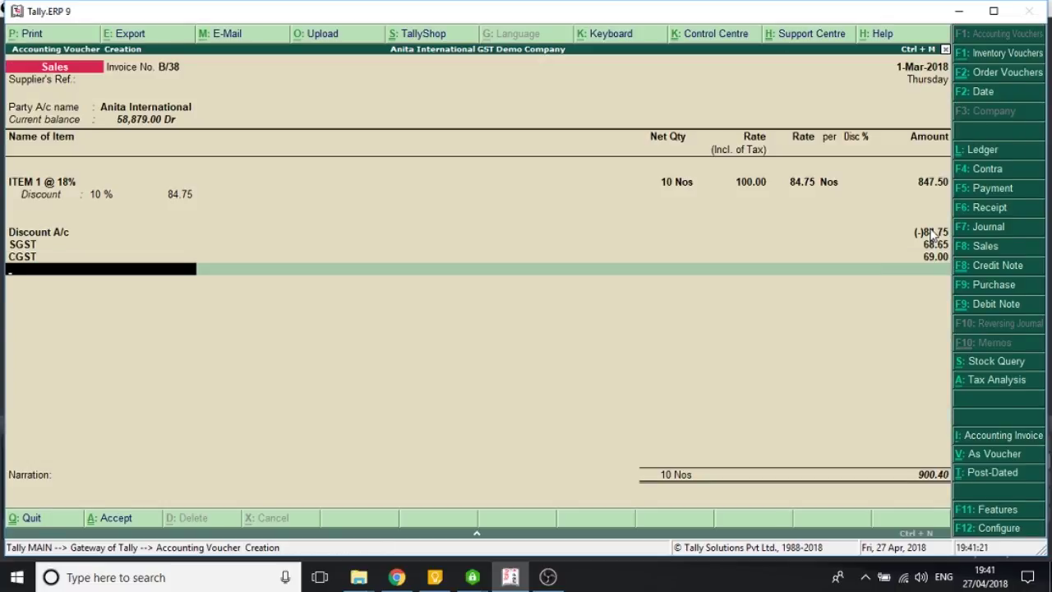
{"action": "type", "text": "Rou"}
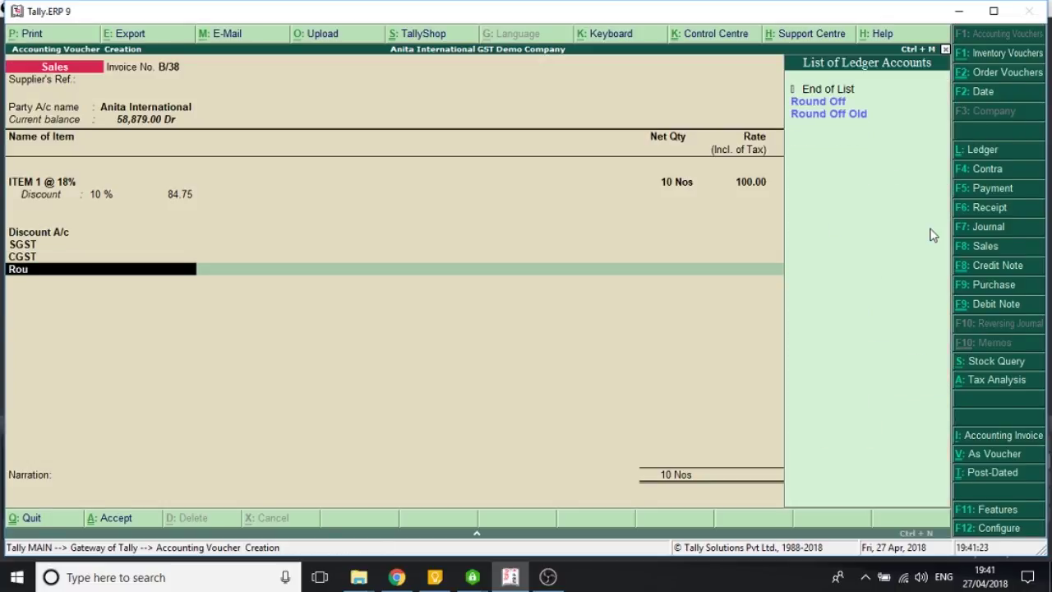
{"action": "key", "text": "Return"}
{"action": "key", "text": "Return"}
{"action": "key", "text": "Return"}
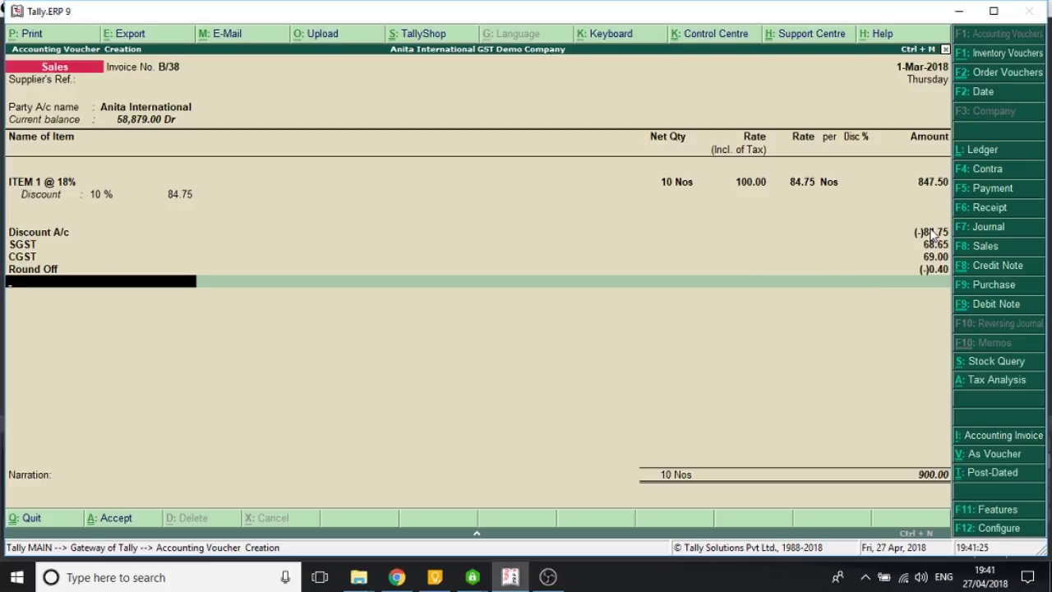